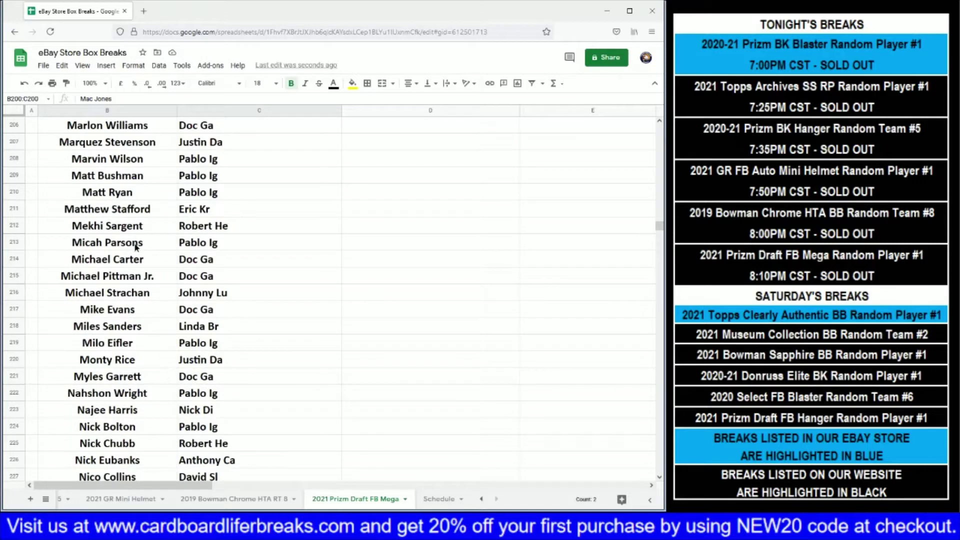
- Fill the Micah Parsons cells B213:C213 and the Patrick Jones II cells B235:C235 with yellow
{"action": "left_click", "coordinate": [353, 84]}
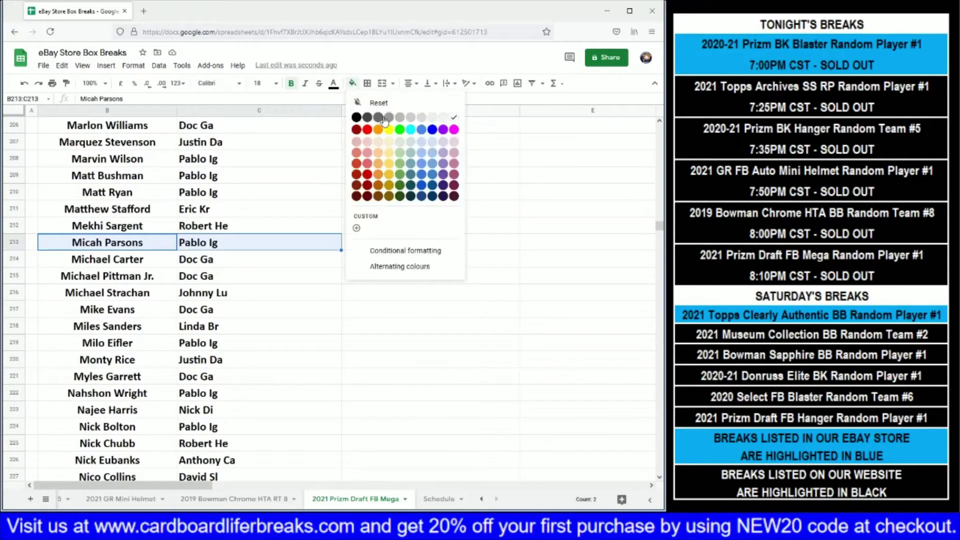
{"action": "left_click", "coordinate": [389, 131]}
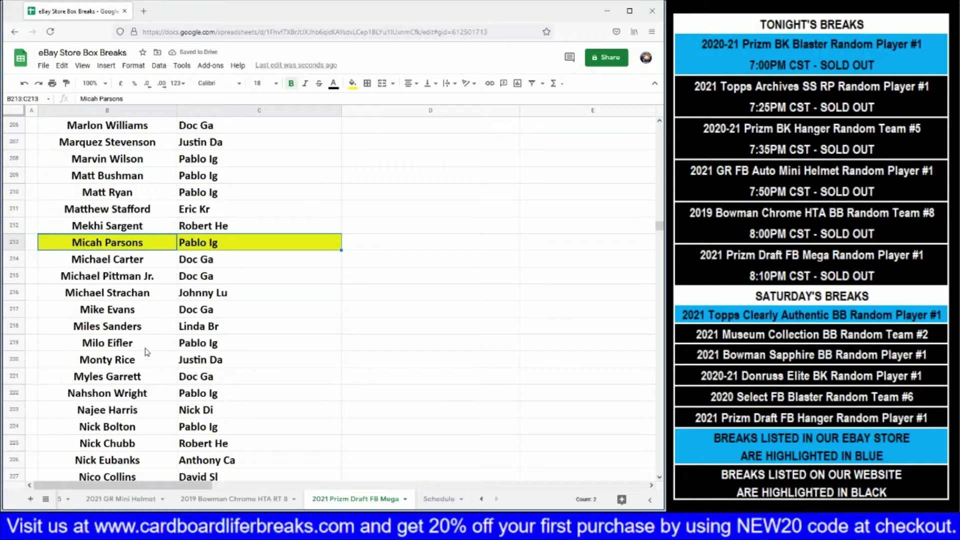
{"action": "scroll", "coordinate": [130, 363], "scroll_direction": "down", "scroll_amount": 5}
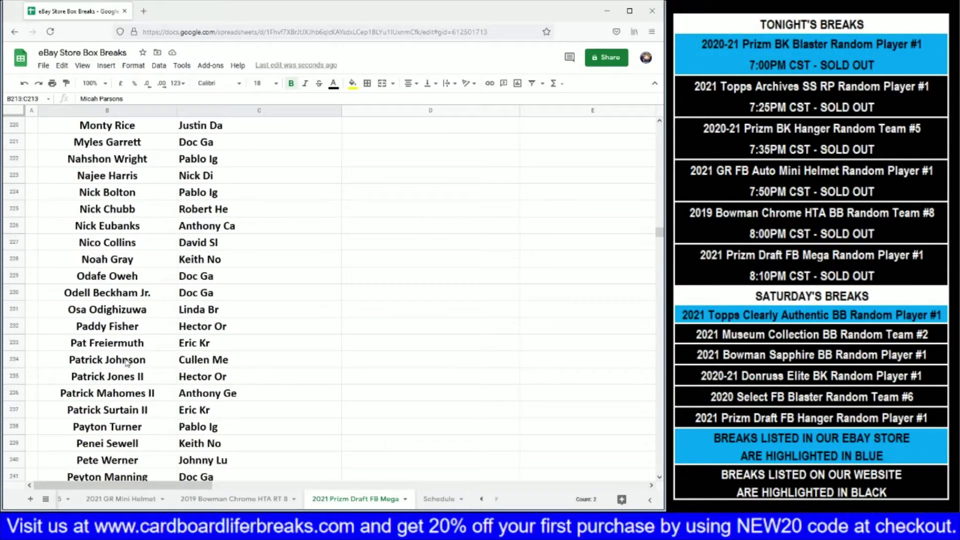
{"action": "scroll", "coordinate": [129, 364], "scroll_direction": "down", "scroll_amount": 1}
{"action": "left_click_drag", "start_coordinate": [132, 345], "coordinate": [211, 336]}
{"action": "left_click", "coordinate": [353, 83]}
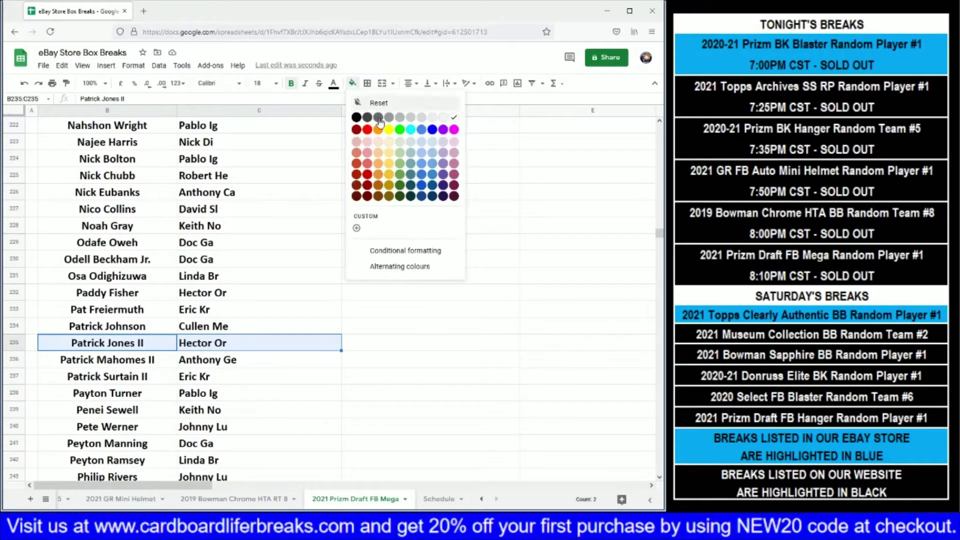
{"action": "left_click", "coordinate": [388, 125]}
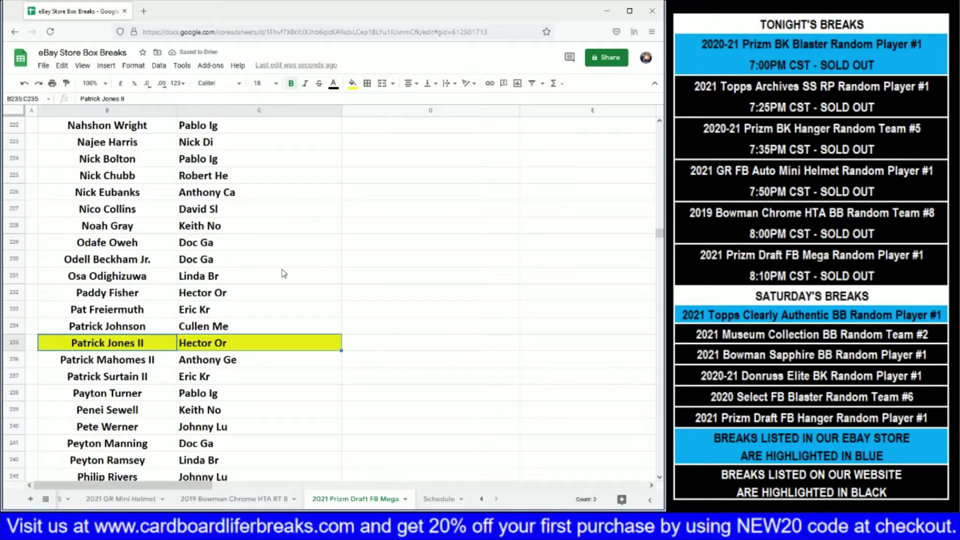
- Highlight the Rashod Bateman entry, cells B251:C251, with a yellow fill
{"action": "scroll", "coordinate": [242, 328], "scroll_direction": "down", "scroll_amount": 4}
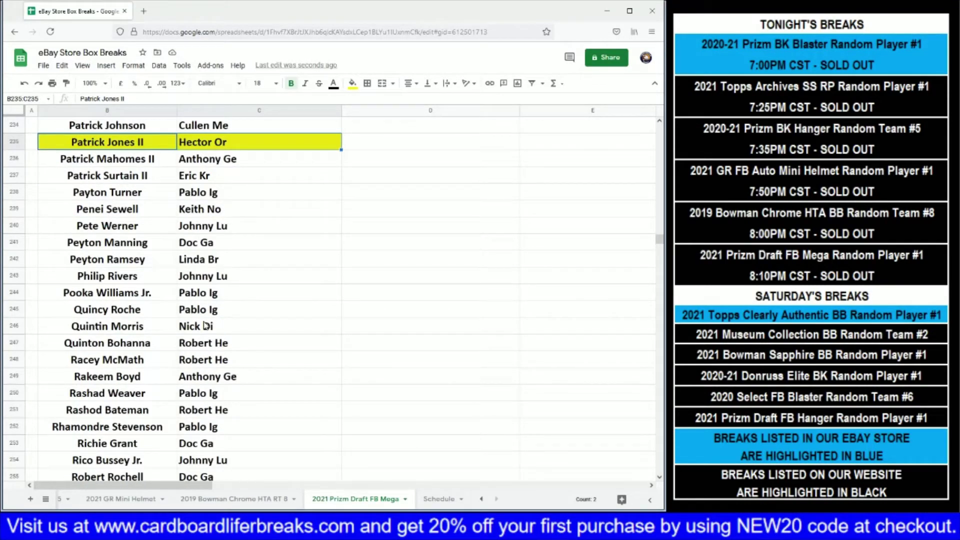
{"action": "scroll", "coordinate": [167, 343], "scroll_direction": "down", "scroll_amount": 1}
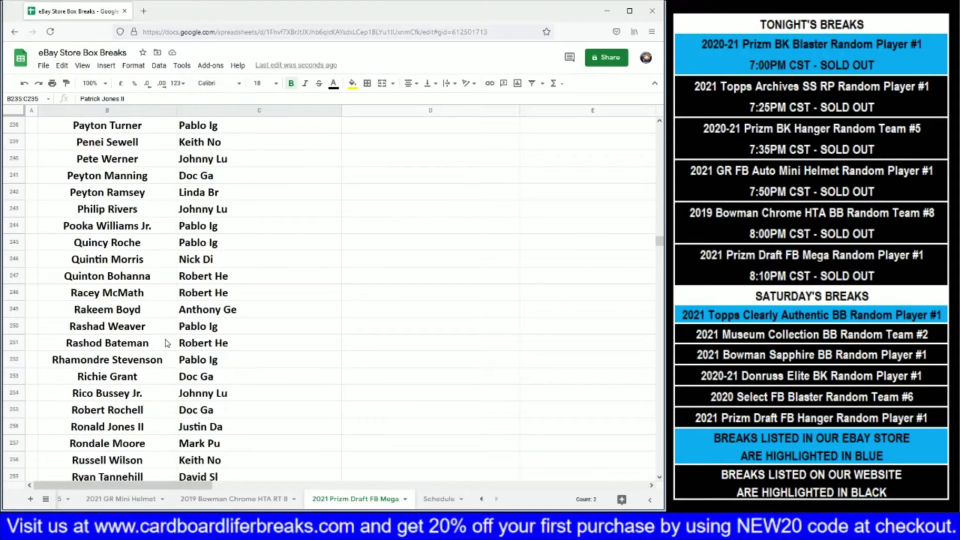
{"action": "left_click_drag", "start_coordinate": [165, 344], "coordinate": [212, 344]}
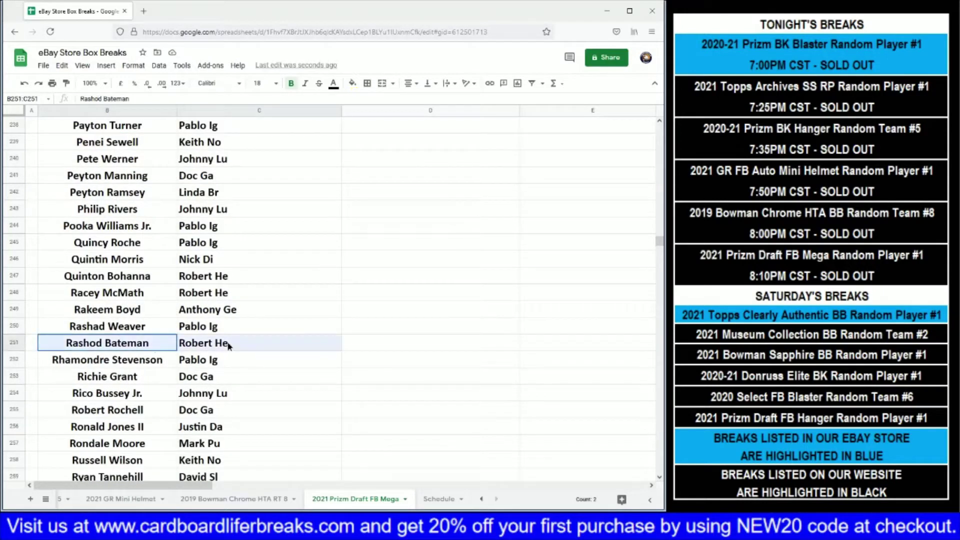
{"action": "left_click", "coordinate": [352, 83]}
{"action": "left_click", "coordinate": [391, 133]}
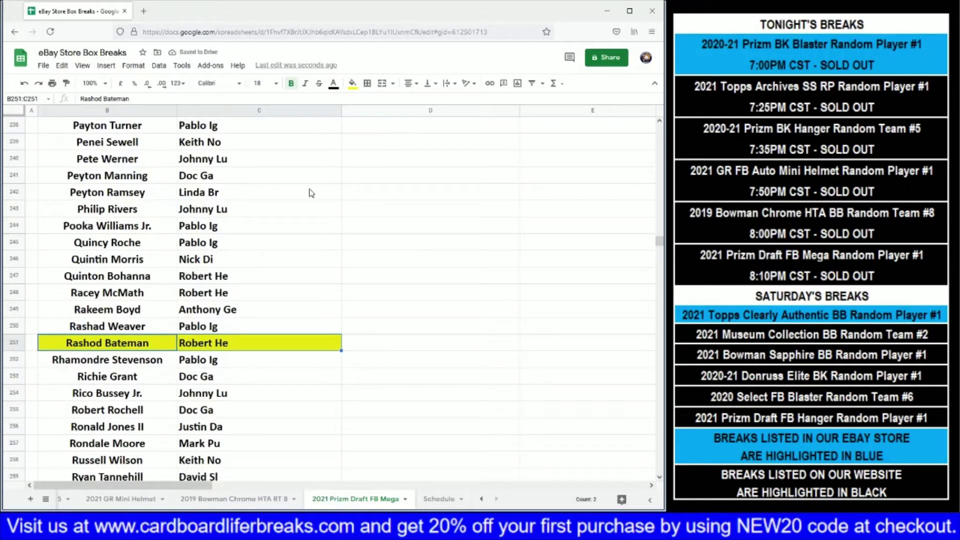
- Highlight the Sage Surratt entry, cells B260:C260, with a yellow fill
{"action": "scroll", "coordinate": [311, 193], "scroll_direction": "down", "scroll_amount": 2}
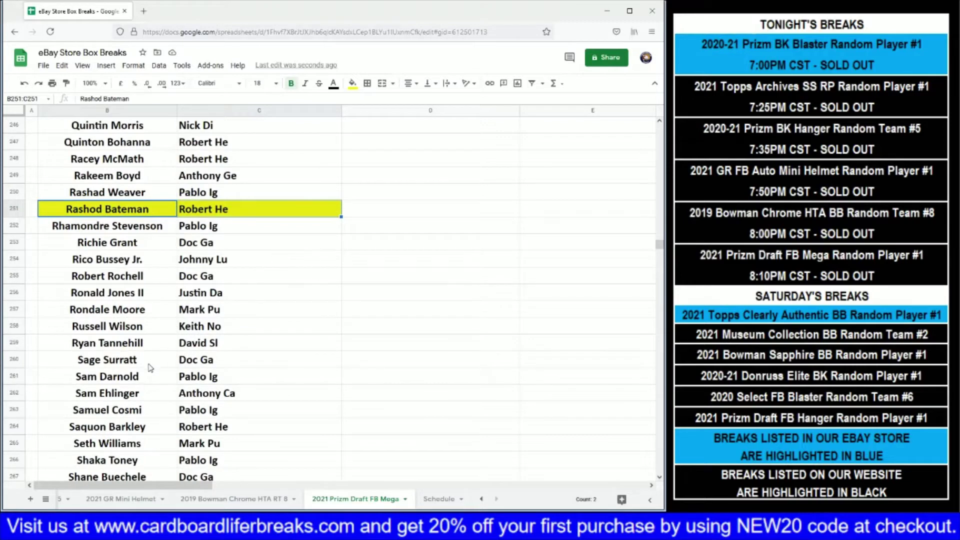
{"action": "left_click_drag", "start_coordinate": [150, 362], "coordinate": [198, 361]}
{"action": "left_click", "coordinate": [353, 88]}
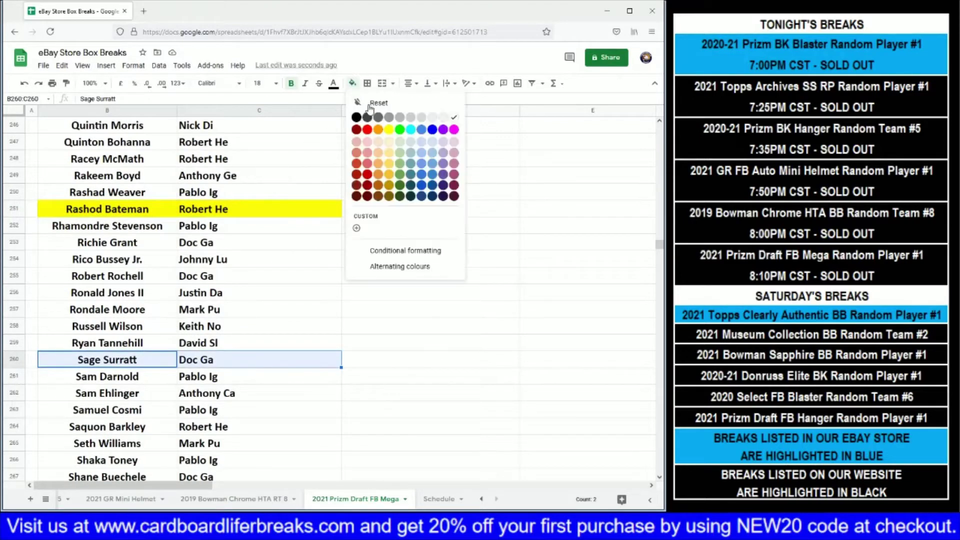
{"action": "left_click", "coordinate": [391, 141]}
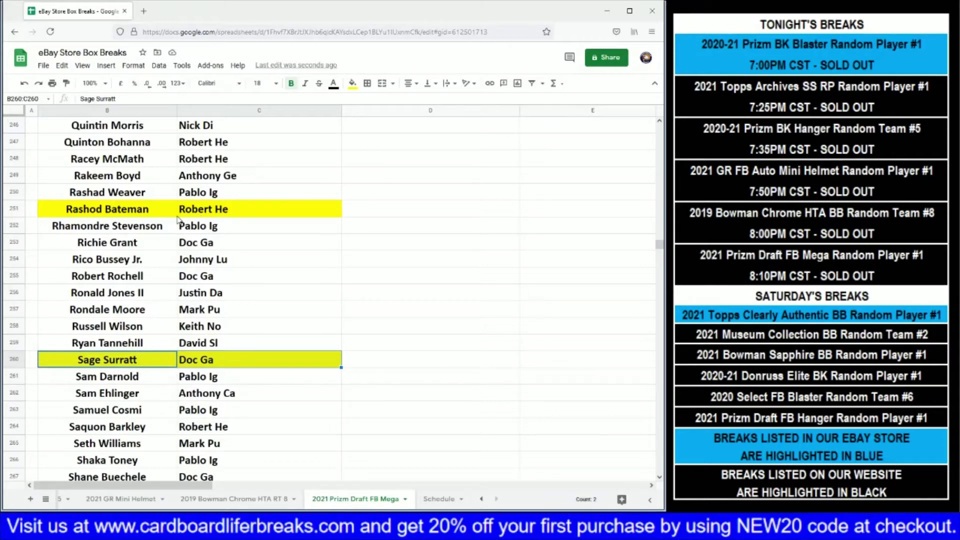
- Highlight the Terrace Marshall Jr. entry, cells B284:C284, with a yellow fill
{"action": "scroll", "coordinate": [176, 219], "scroll_direction": "down", "scroll_amount": 7}
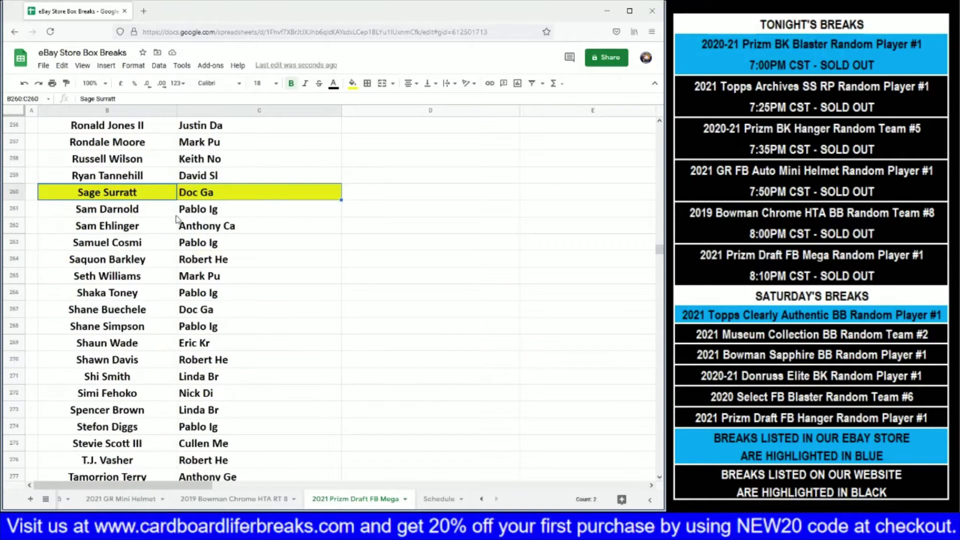
{"action": "scroll", "coordinate": [181, 278], "scroll_direction": "down", "scroll_amount": 2}
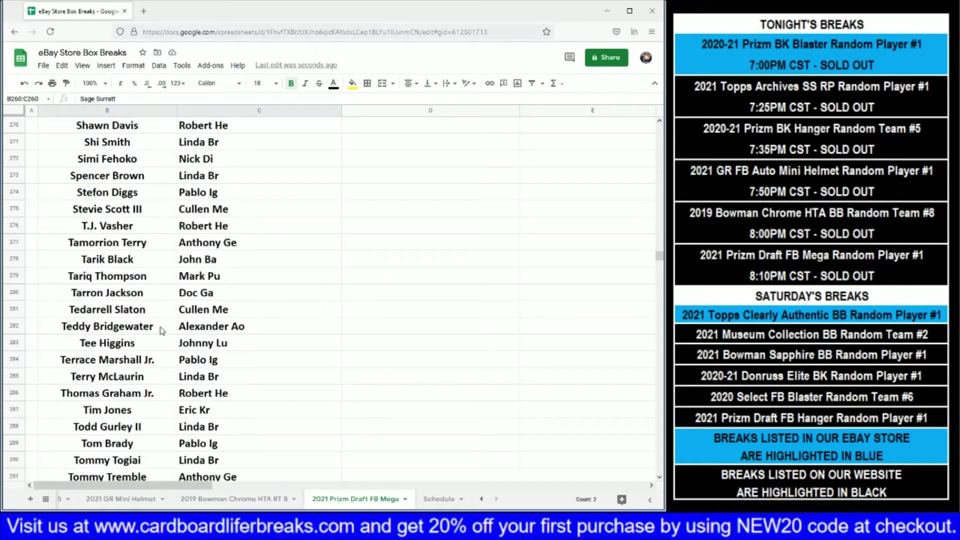
{"action": "left_click_drag", "start_coordinate": [157, 359], "coordinate": [260, 359]}
{"action": "left_click", "coordinate": [352, 82]}
{"action": "left_click", "coordinate": [384, 131]}
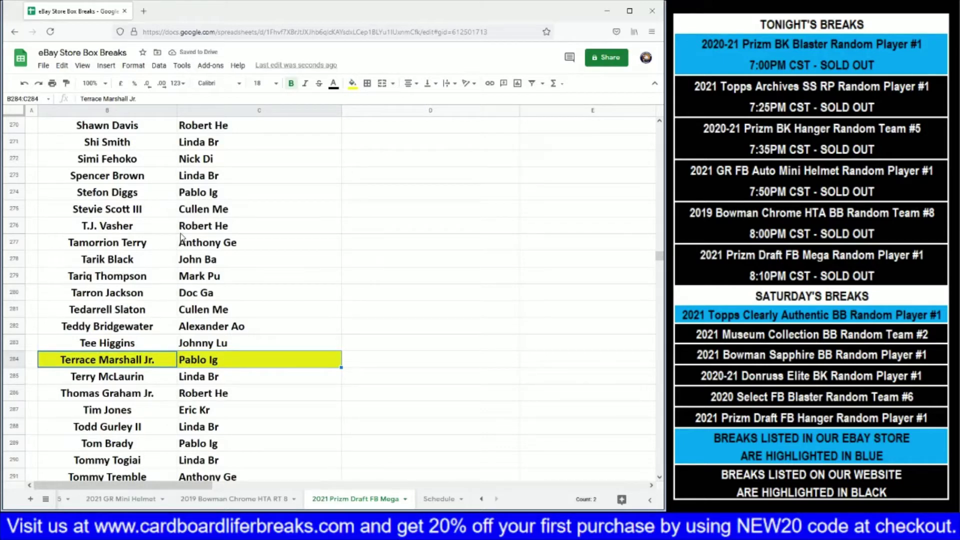
- Highlight the Trevor Lawrence entry, cells B299:C299, with a yellow fill
{"action": "scroll", "coordinate": [157, 262], "scroll_direction": "down", "scroll_amount": 3}
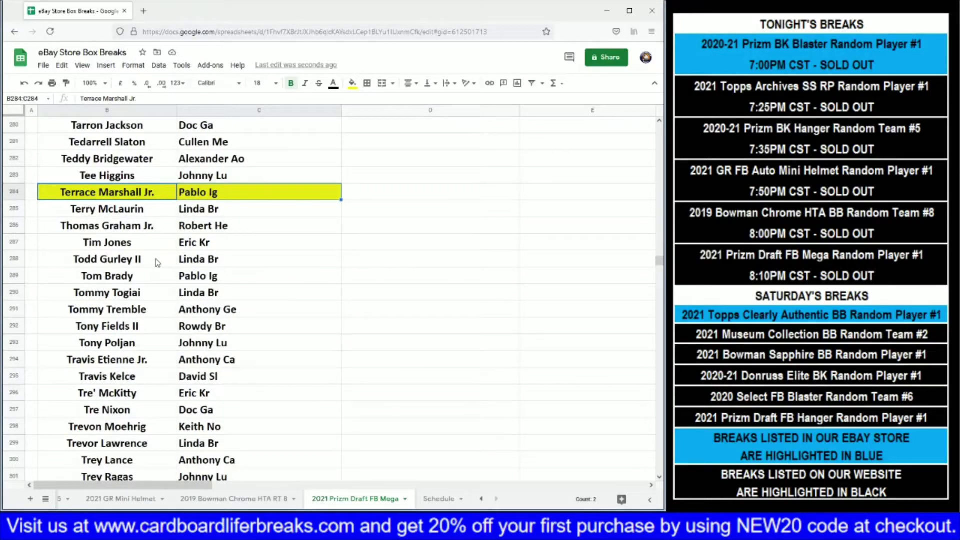
{"action": "scroll", "coordinate": [157, 262], "scroll_direction": "down", "scroll_amount": 1}
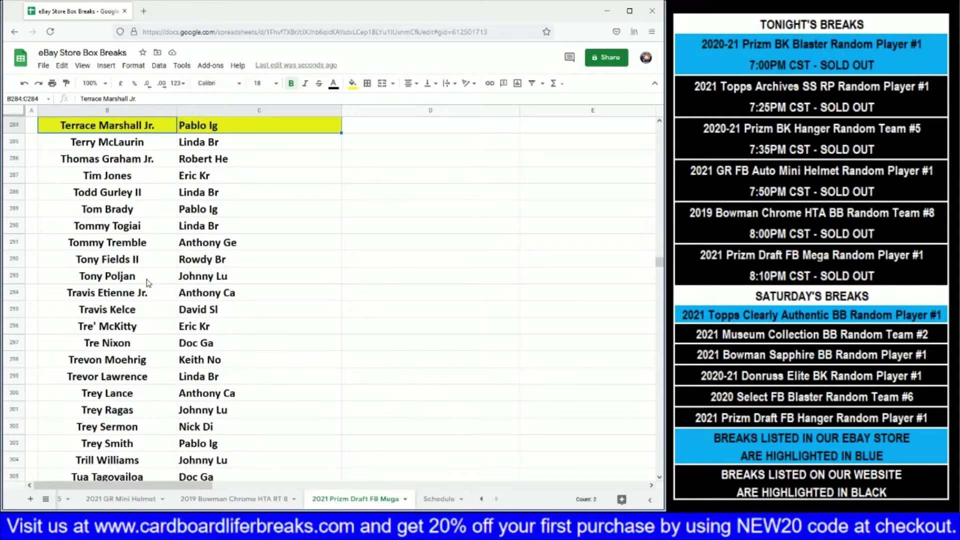
{"action": "left_click_drag", "start_coordinate": [157, 378], "coordinate": [182, 381]}
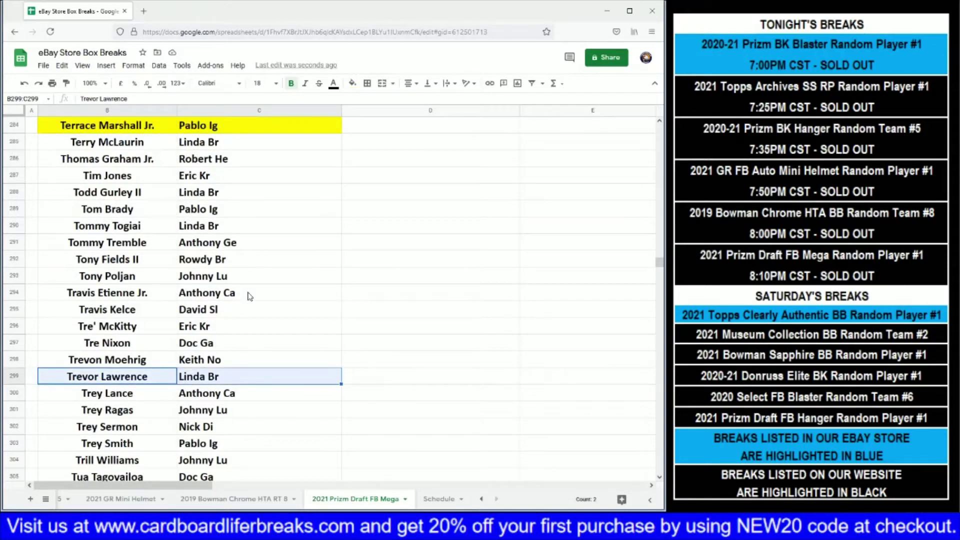
{"action": "left_click", "coordinate": [353, 83]}
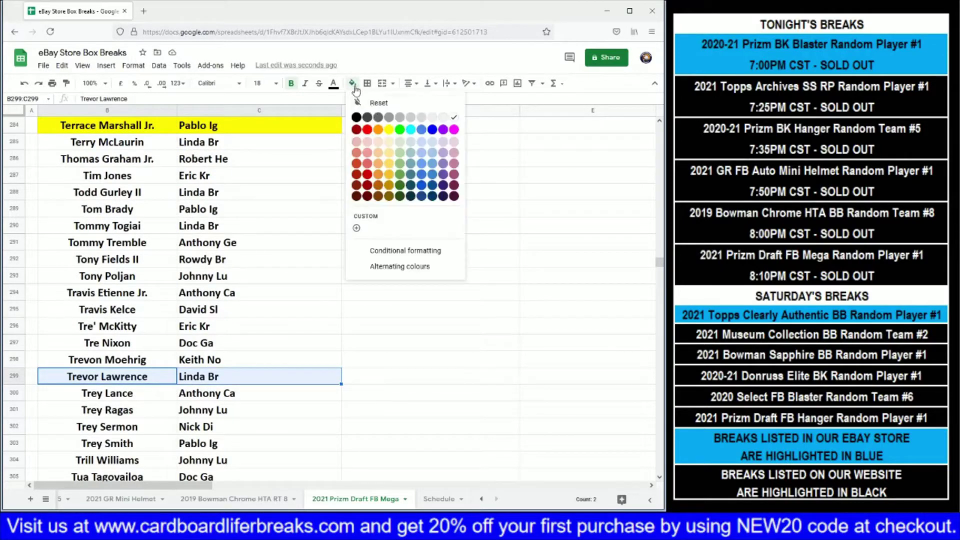
{"action": "left_click", "coordinate": [388, 129]}
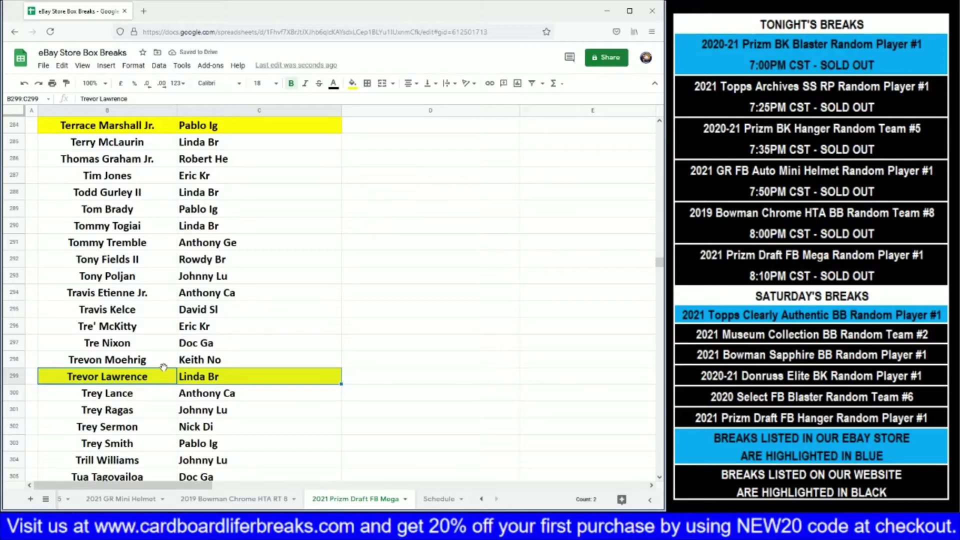
- Highlight the Trey Lance entry, cells B300:C300, with a yellow fill
{"action": "scroll", "coordinate": [164, 368], "scroll_direction": "down", "scroll_amount": 2}
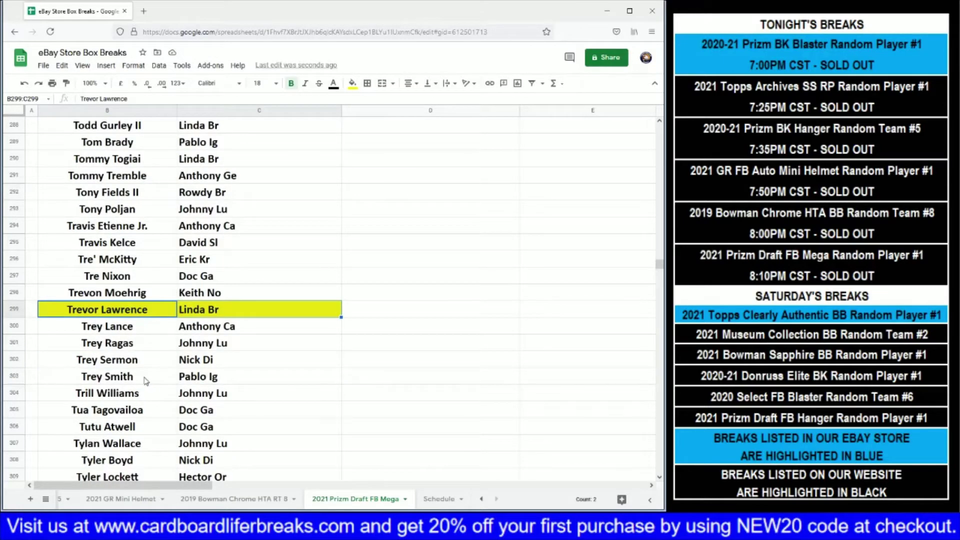
{"action": "left_click_drag", "start_coordinate": [134, 330], "coordinate": [185, 327]}
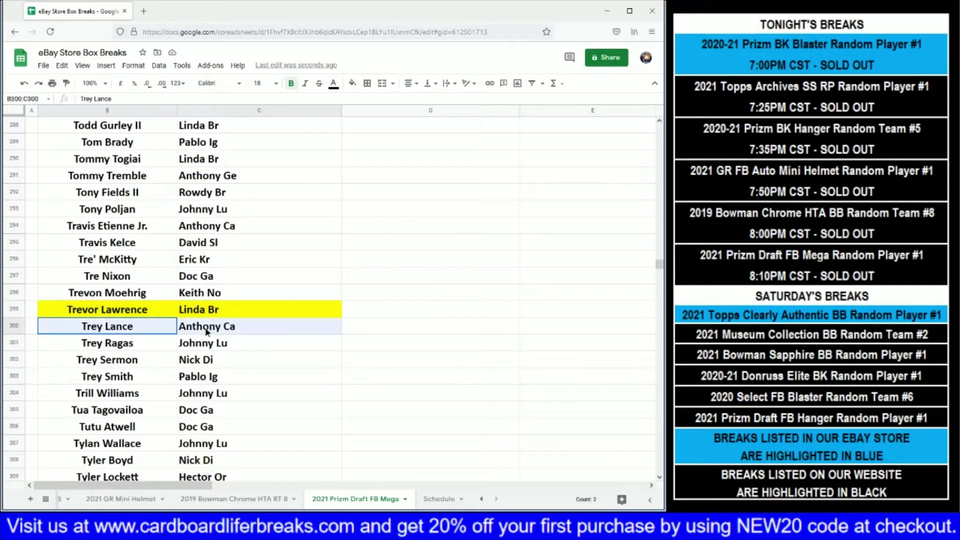
{"action": "left_click", "coordinate": [353, 83]}
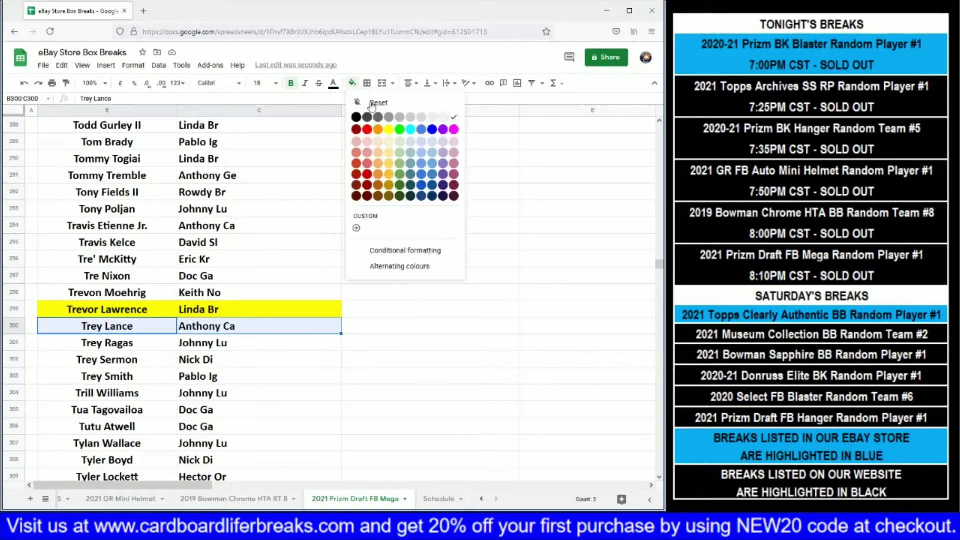
{"action": "left_click", "coordinate": [388, 130]}
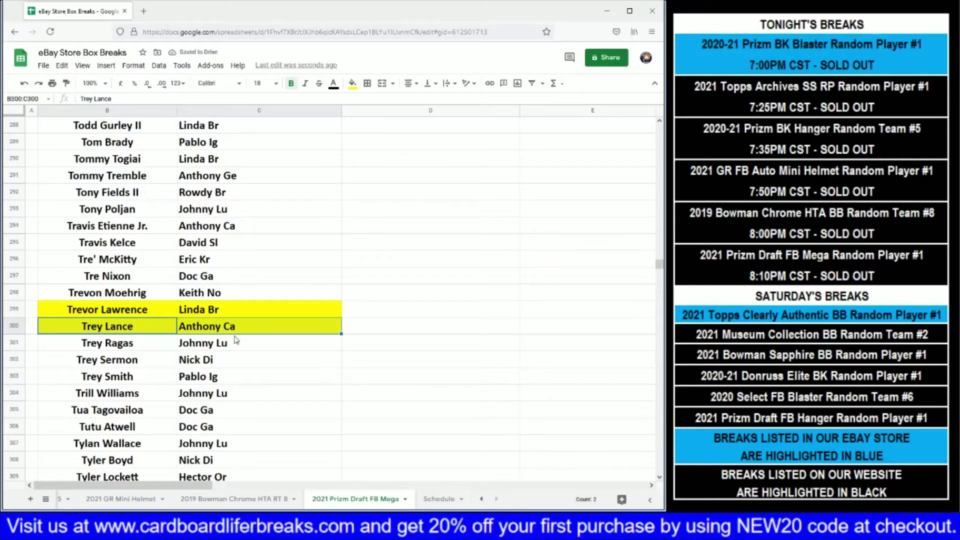
- Highlight the Tyson Campbell entry, cells B313:C313, with a yellow fill
{"action": "scroll", "coordinate": [54, 396], "scroll_direction": "down", "scroll_amount": 1}
{"action": "scroll", "coordinate": [85, 396], "scroll_direction": "down", "scroll_amount": 2}
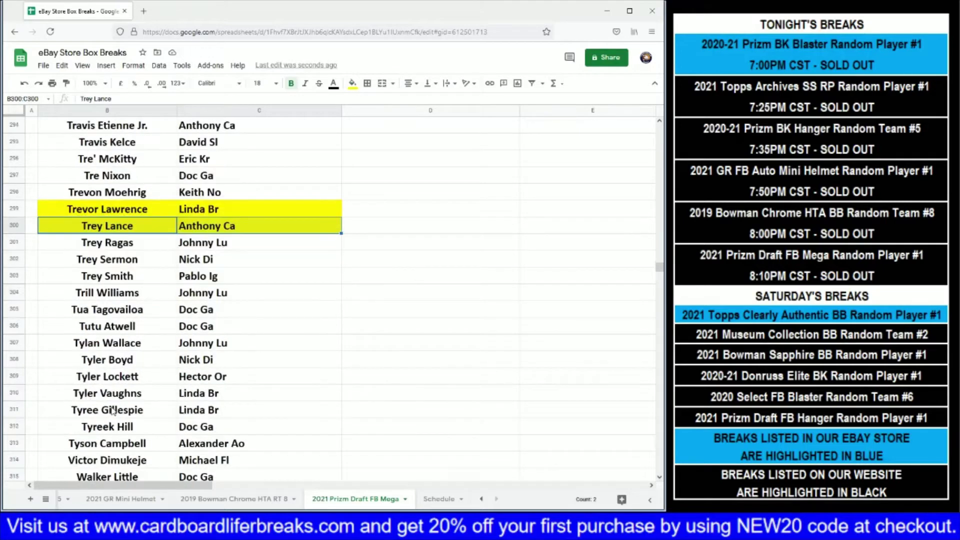
{"action": "scroll", "coordinate": [111, 409], "scroll_direction": "down", "scroll_amount": 2}
{"action": "left_click_drag", "start_coordinate": [137, 383], "coordinate": [190, 380]}
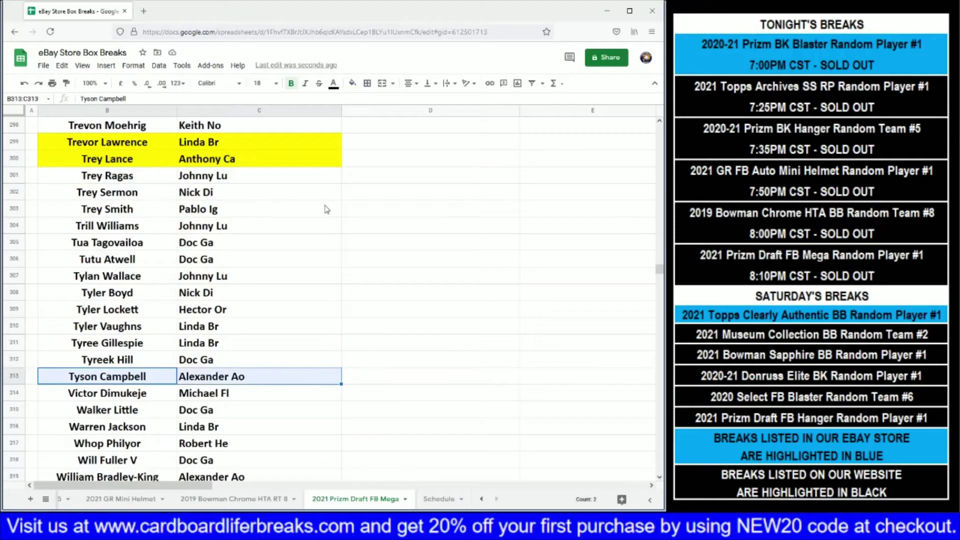
{"action": "left_click", "coordinate": [353, 84]}
{"action": "left_click", "coordinate": [388, 129]}
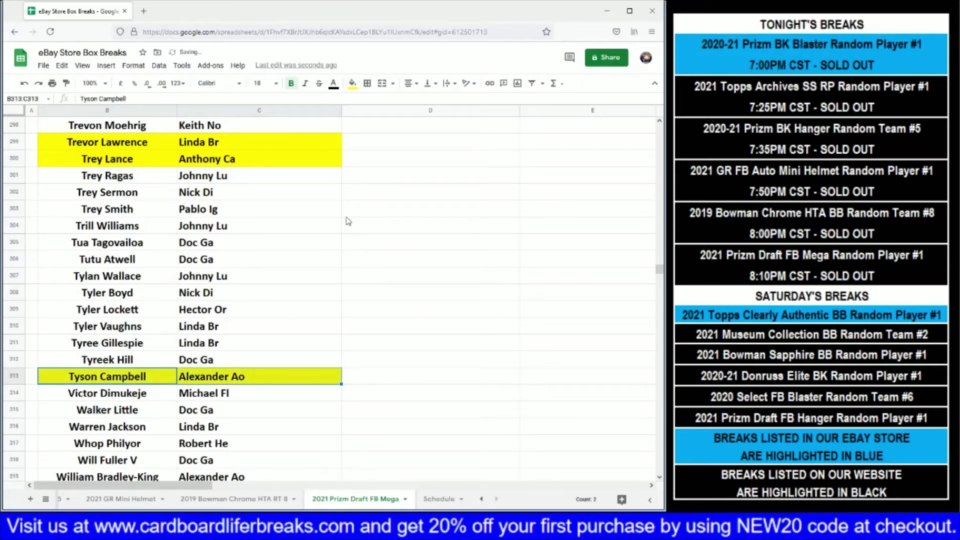
{"action": "scroll", "coordinate": [184, 291], "scroll_direction": "down", "scroll_amount": 4}
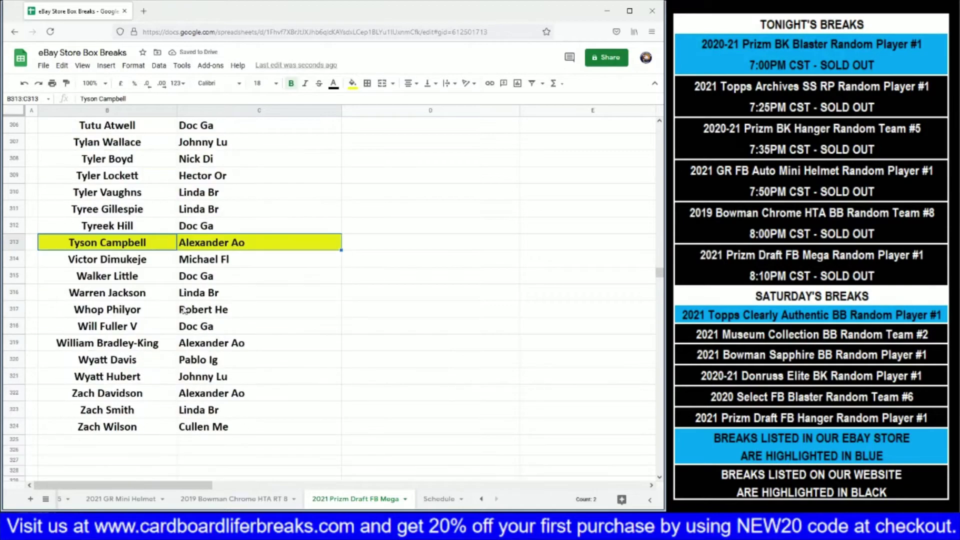
{"action": "left_click_drag", "start_coordinate": [150, 428], "coordinate": [210, 428]}
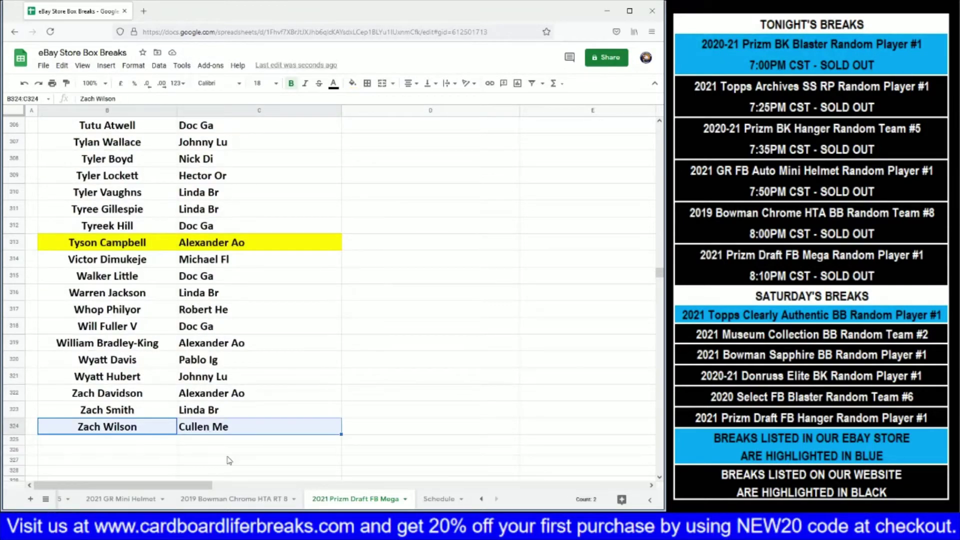
{"action": "left_click", "coordinate": [352, 83]}
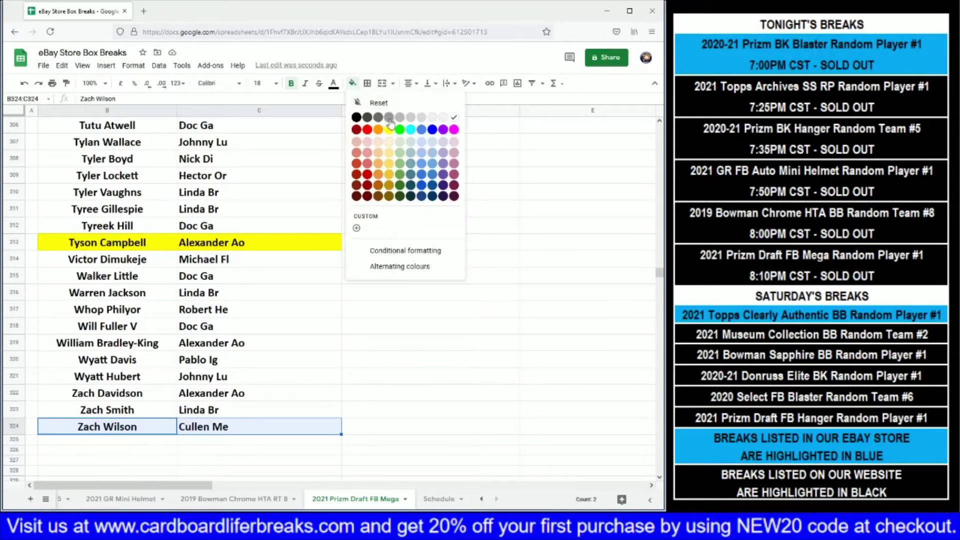
{"action": "left_click", "coordinate": [388, 129]}
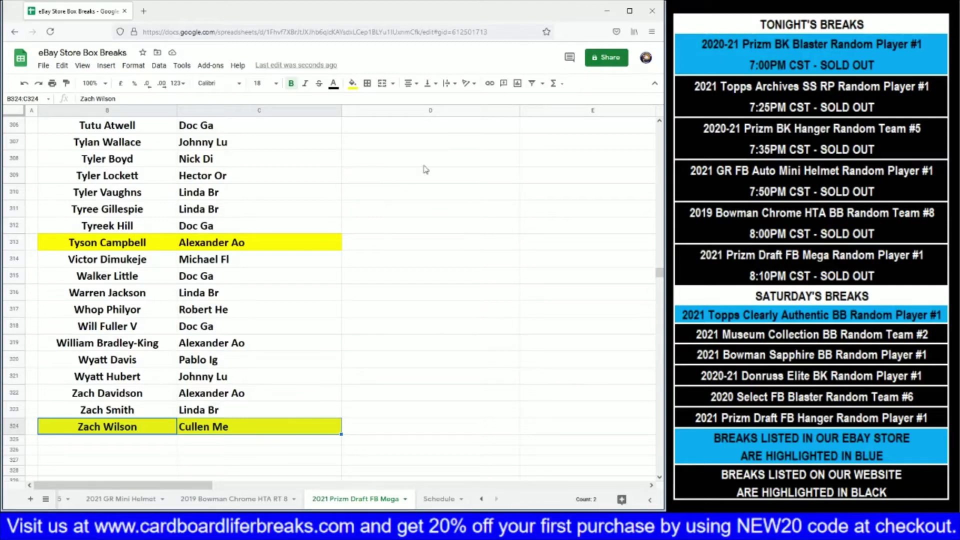
{"action": "left_click_drag", "start_coordinate": [660, 276], "coordinate": [660, 230]}
{"action": "scroll", "coordinate": [284, 221], "scroll_direction": "up", "scroll_amount": 1}
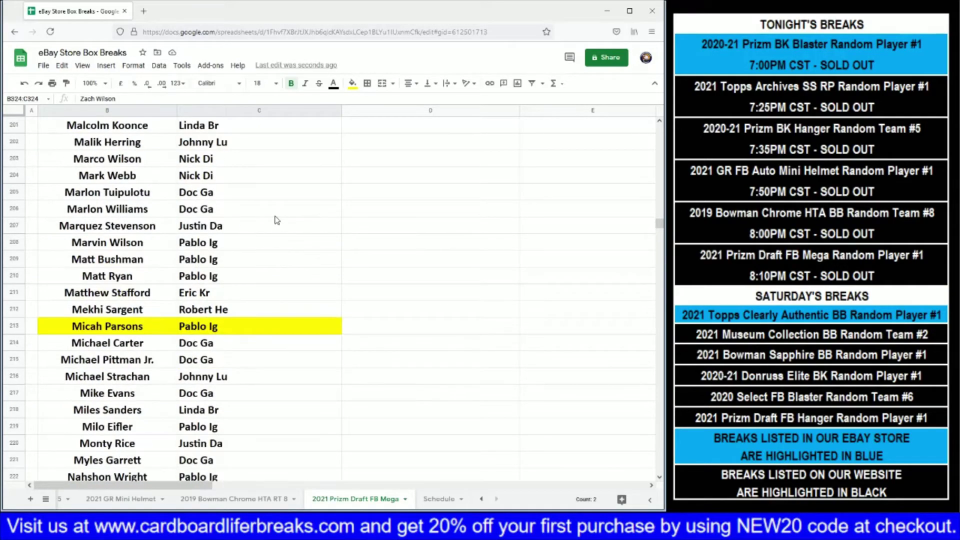
{"action": "left_click_drag", "start_coordinate": [138, 229], "coordinate": [213, 230]}
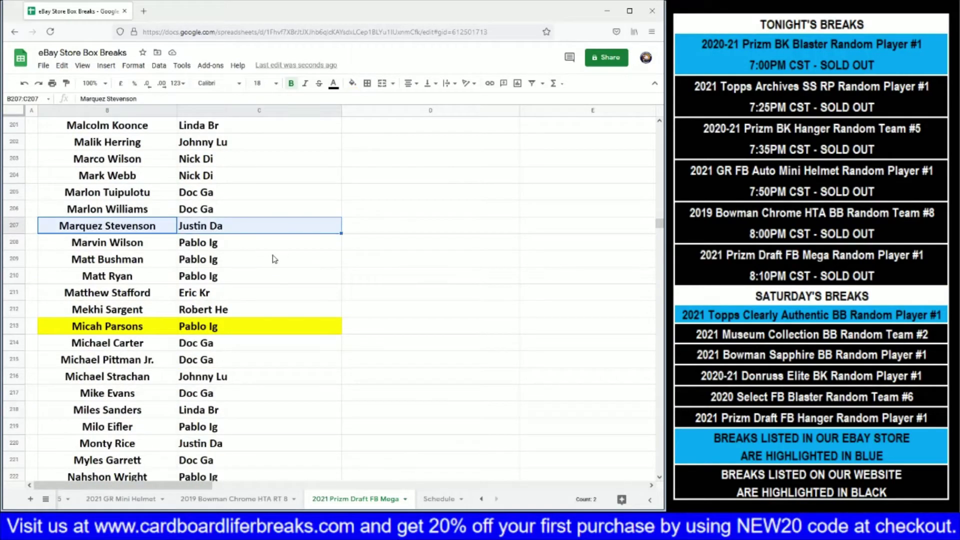
{"action": "left_click", "coordinate": [353, 83]}
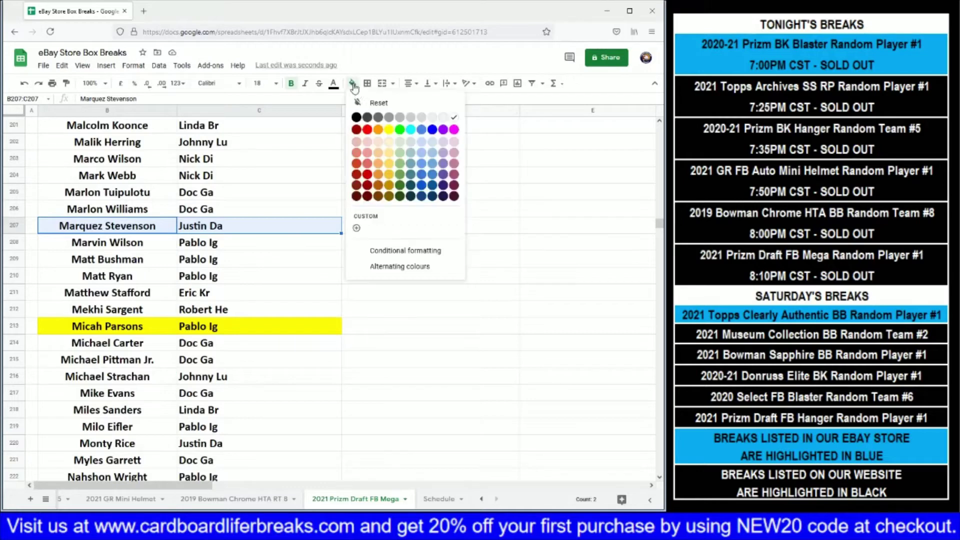
{"action": "left_click", "coordinate": [389, 137]}
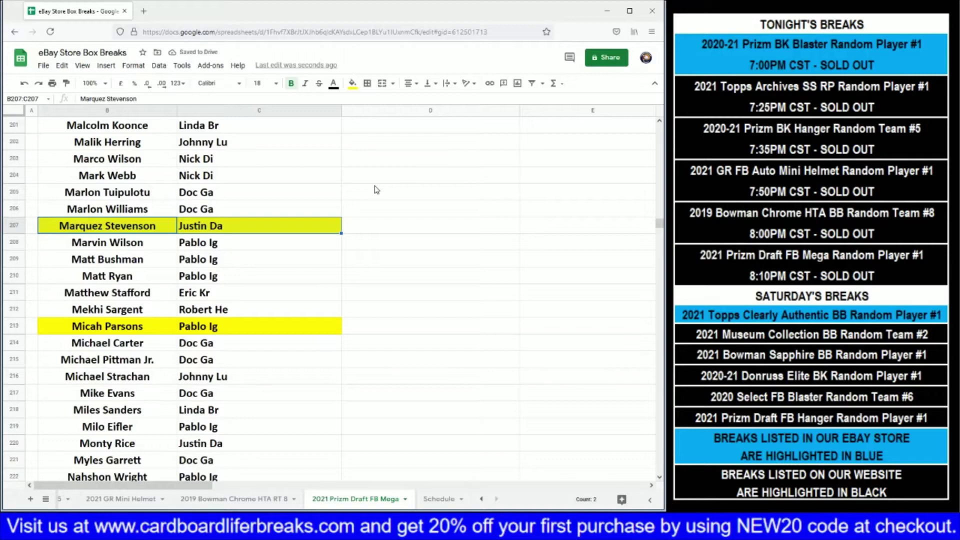
- Highlight the Henry Ruggs III entry, cells B118:C118, with a yellow fill
{"action": "scroll", "coordinate": [363, 273], "scroll_direction": "up", "scroll_amount": 5}
{"action": "scroll", "coordinate": [363, 270], "scroll_direction": "up", "scroll_amount": 13}
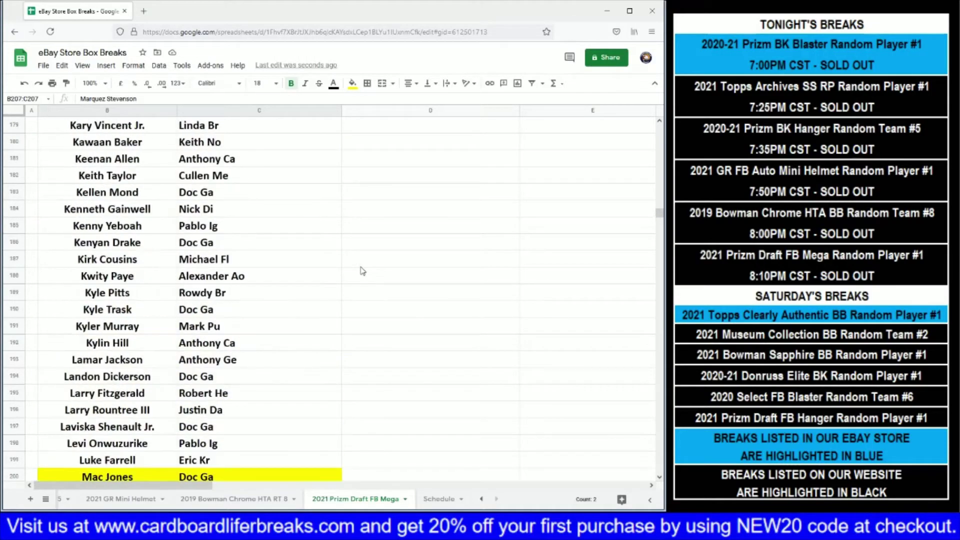
{"action": "scroll", "coordinate": [362, 271], "scroll_direction": "up", "scroll_amount": 12}
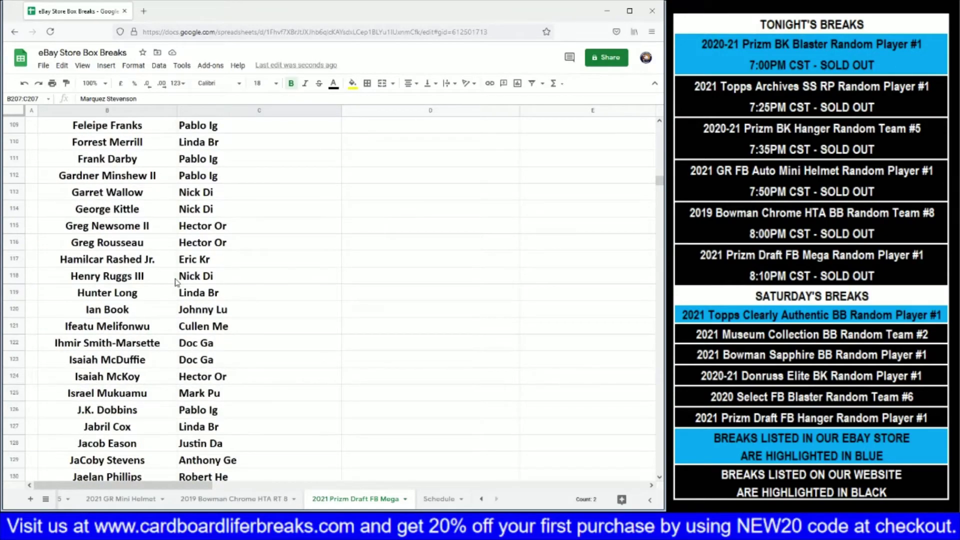
{"action": "left_click_drag", "start_coordinate": [145, 276], "coordinate": [224, 276]}
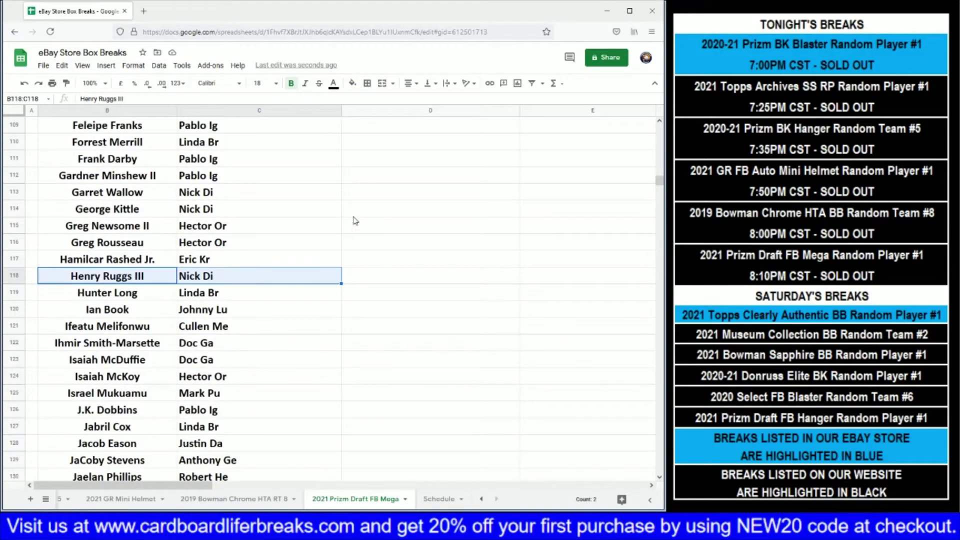
{"action": "left_click", "coordinate": [352, 83]}
{"action": "left_click", "coordinate": [388, 136]}
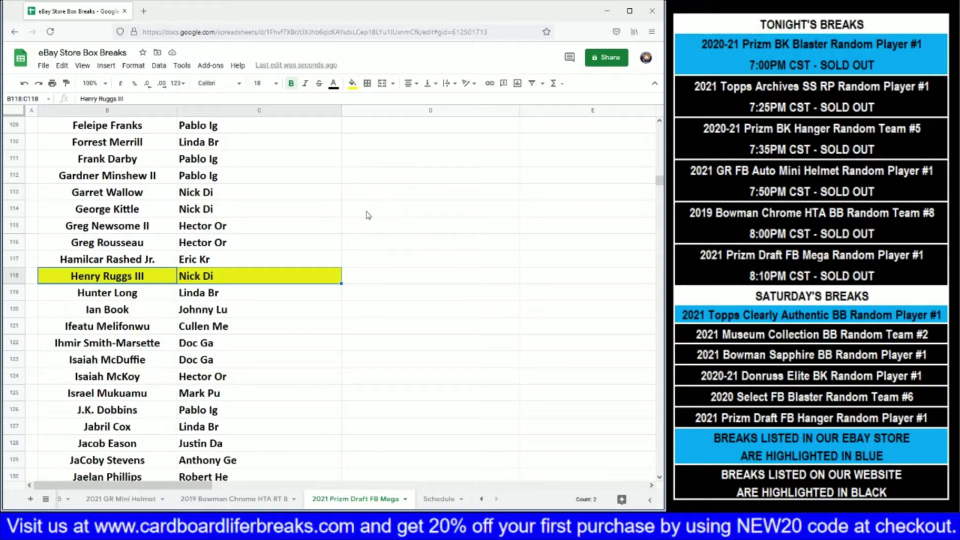
- Highlight the Josh Jacobs entry, cells B164:C164, with a yellow fill
{"action": "left_click_drag", "start_coordinate": [658, 181], "coordinate": [655, 198]}
{"action": "left_click_drag", "start_coordinate": [153, 396], "coordinate": [230, 394]}
{"action": "left_click", "coordinate": [353, 83]}
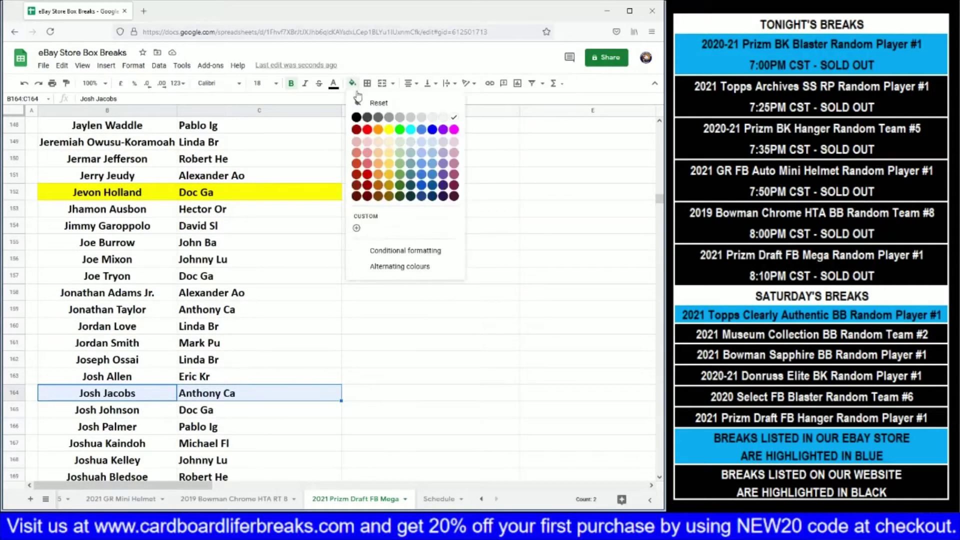
{"action": "left_click", "coordinate": [393, 148]}
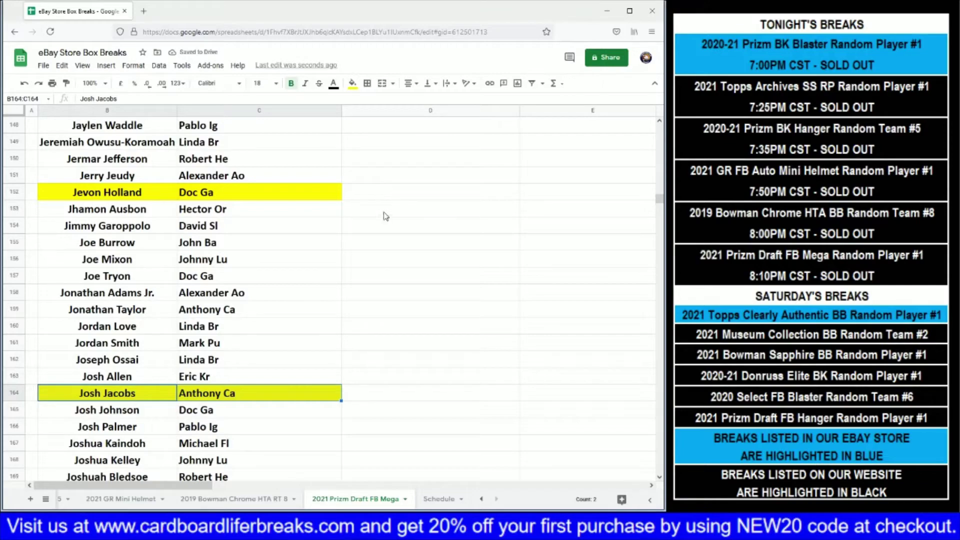
- Highlight the Tyler Boyd entry, cells B308:C308, with a yellow fill
{"action": "left_click_drag", "start_coordinate": [662, 207], "coordinate": [659, 273]}
{"action": "left_click_drag", "start_coordinate": [126, 413], "coordinate": [210, 410]}
{"action": "left_click", "coordinate": [352, 83]}
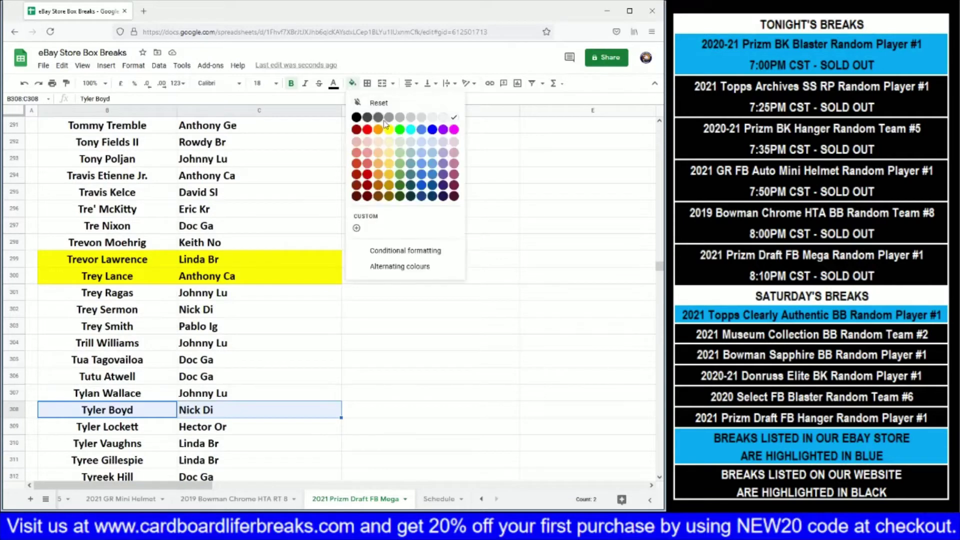
{"action": "left_click", "coordinate": [388, 133]}
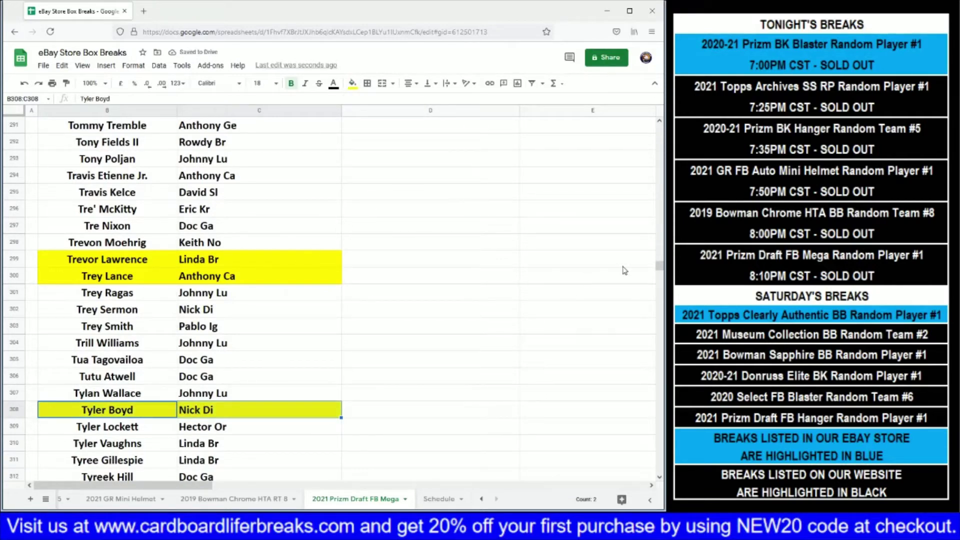
- Highlight the Kenneth Gainwell entry, cells B184:C184, with a yellow fill
{"action": "left_click_drag", "start_coordinate": [662, 271], "coordinate": [690, 213]}
{"action": "left_click_drag", "start_coordinate": [139, 402], "coordinate": [225, 395]}
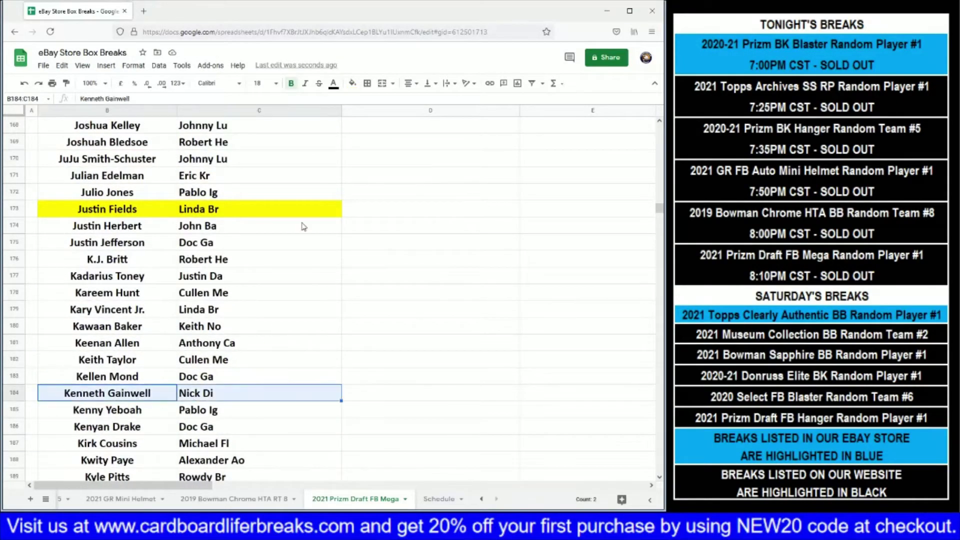
{"action": "left_click", "coordinate": [352, 83]}
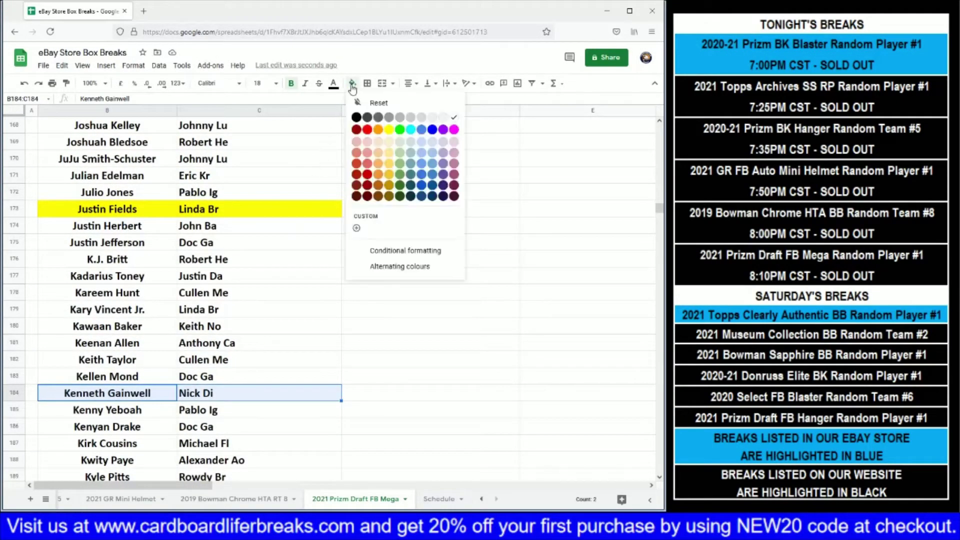
{"action": "left_click", "coordinate": [388, 129]}
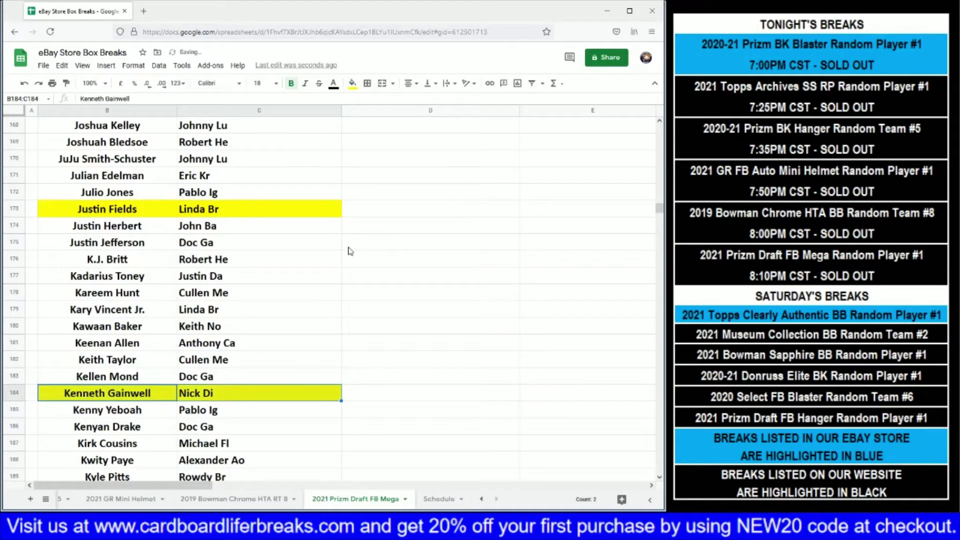
- Highlight the Derrick Henry entry, cells B88:C88, with a yellow fill
{"action": "left_click_drag", "start_coordinate": [659, 209], "coordinate": [657, 164]}
{"action": "left_click_drag", "start_coordinate": [140, 378], "coordinate": [225, 377]}
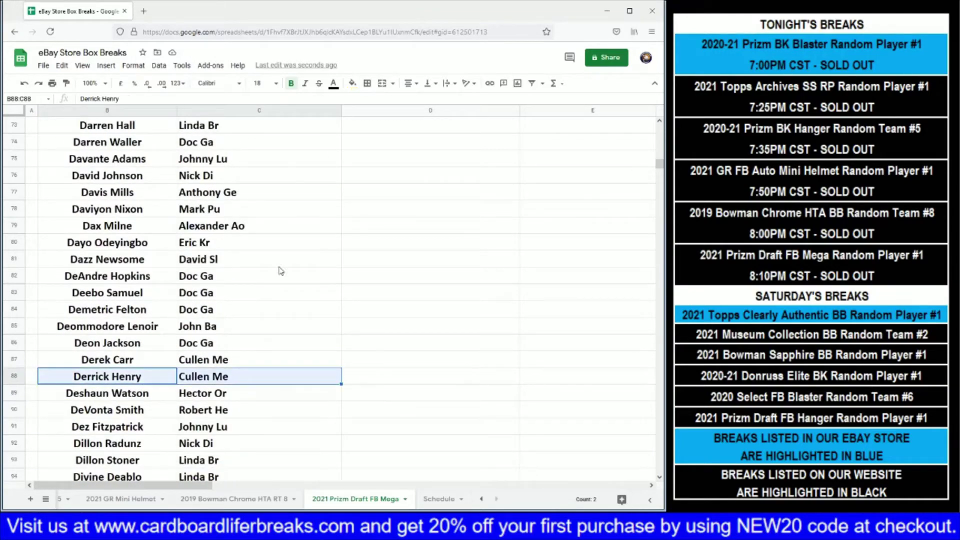
{"action": "left_click", "coordinate": [351, 83]}
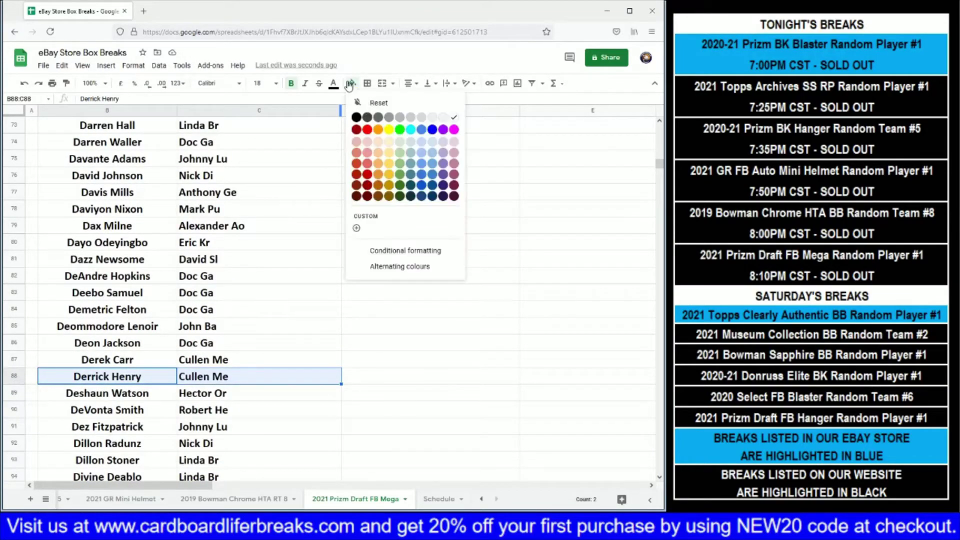
{"action": "left_click", "coordinate": [385, 132]}
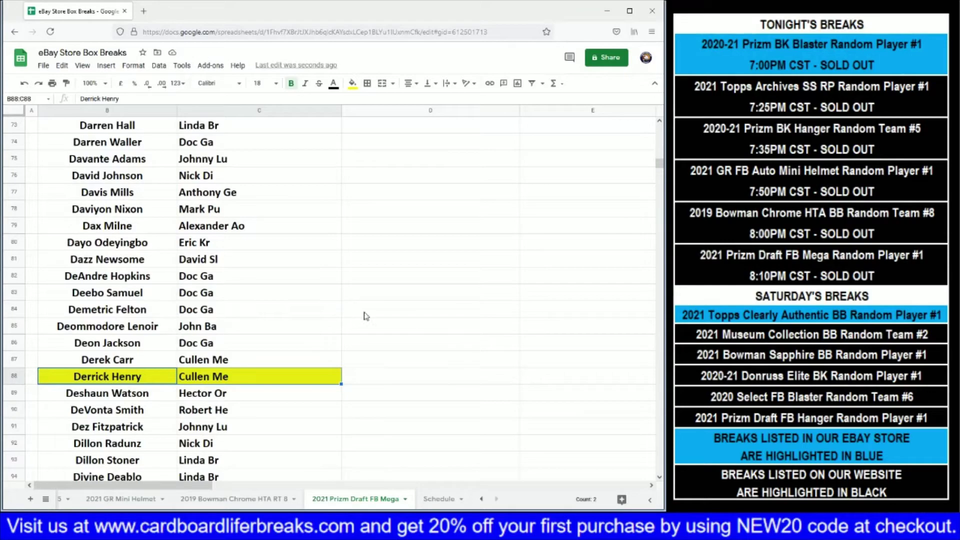
- Highlight the Ihmir Smith-Marsette entry, cells B122:C122, with a yellow fill
{"action": "left_click_drag", "start_coordinate": [659, 164], "coordinate": [657, 199]}
{"action": "scroll", "coordinate": [166, 204], "scroll_direction": "up", "scroll_amount": 9}
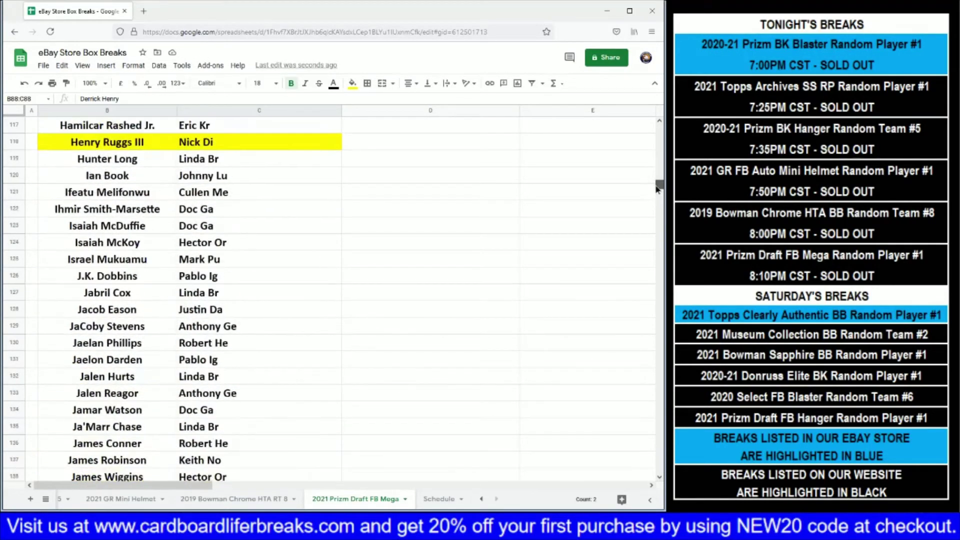
{"action": "left_click_drag", "start_coordinate": [155, 228], "coordinate": [215, 226]}
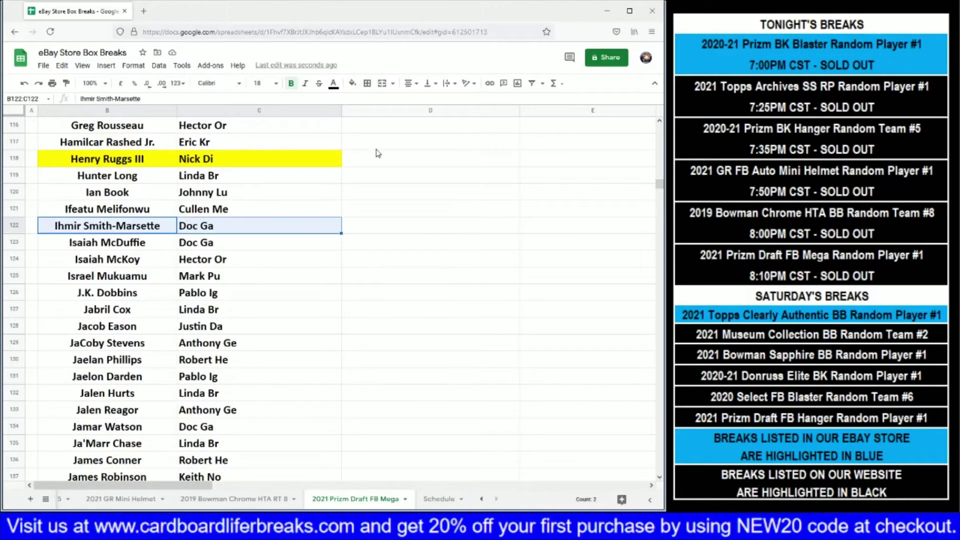
{"action": "left_click", "coordinate": [353, 83]}
{"action": "left_click", "coordinate": [389, 130]}
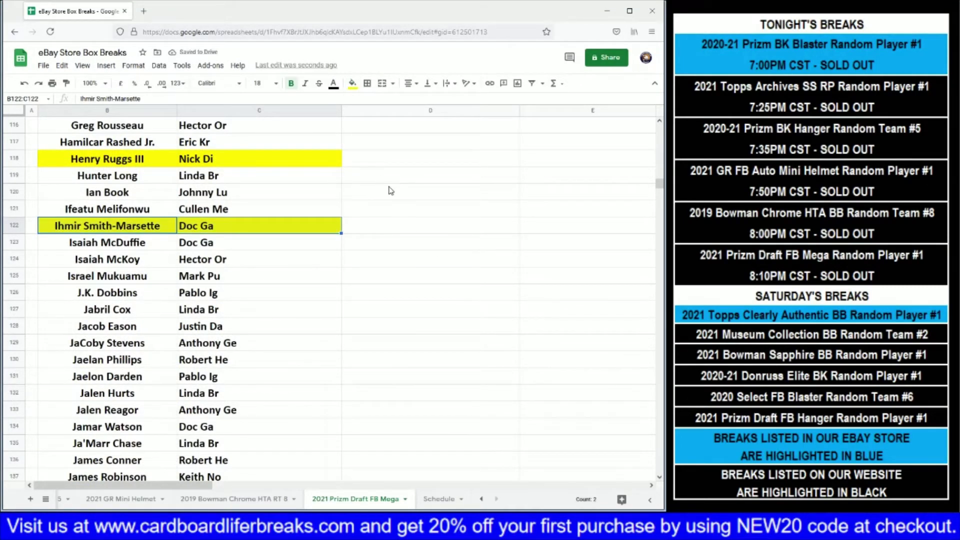
{"action": "left_click_drag", "start_coordinate": [659, 188], "coordinate": [659, 164]}
{"action": "scroll", "coordinate": [116, 292], "scroll_direction": "up", "scroll_amount": 2}
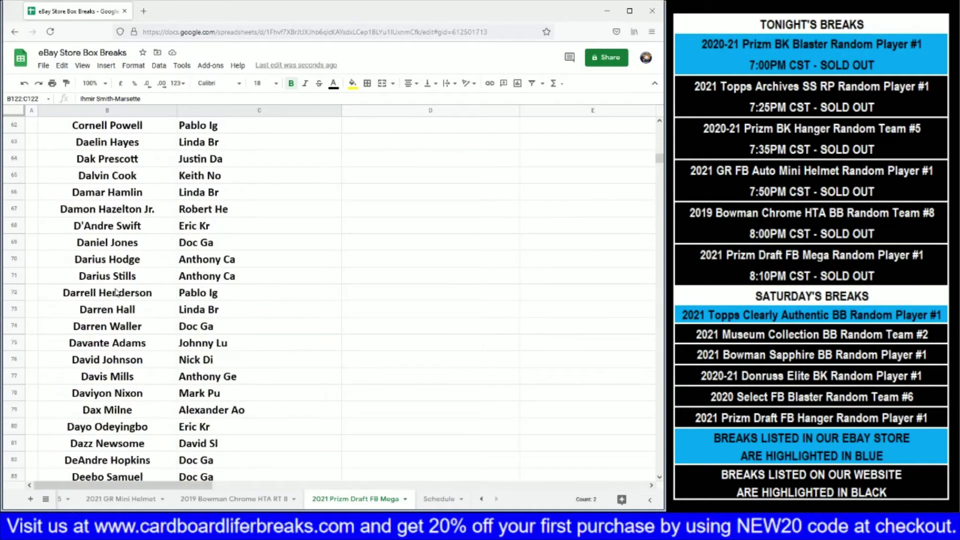
{"action": "left_click_drag", "start_coordinate": [129, 243], "coordinate": [186, 243]}
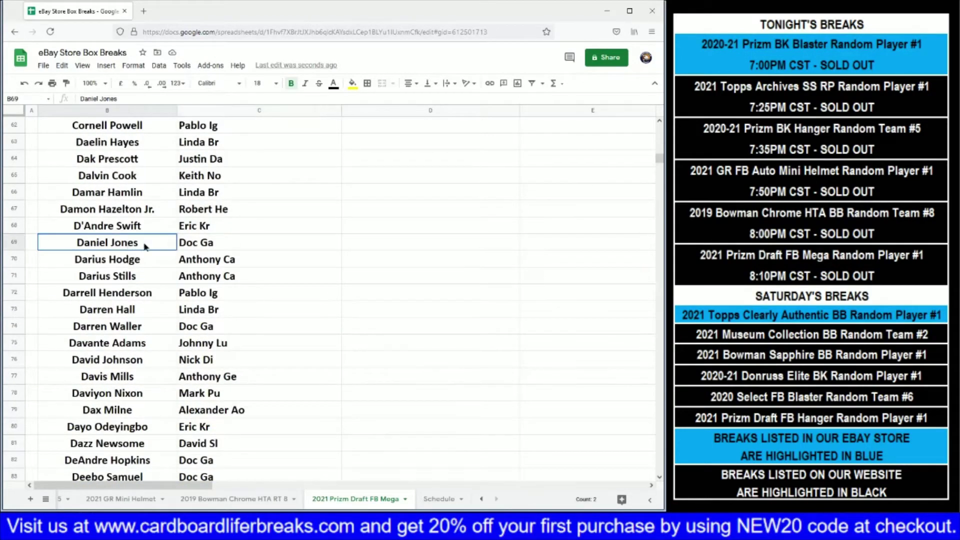
{"action": "left_click", "coordinate": [353, 85]}
{"action": "left_click", "coordinate": [386, 129]}
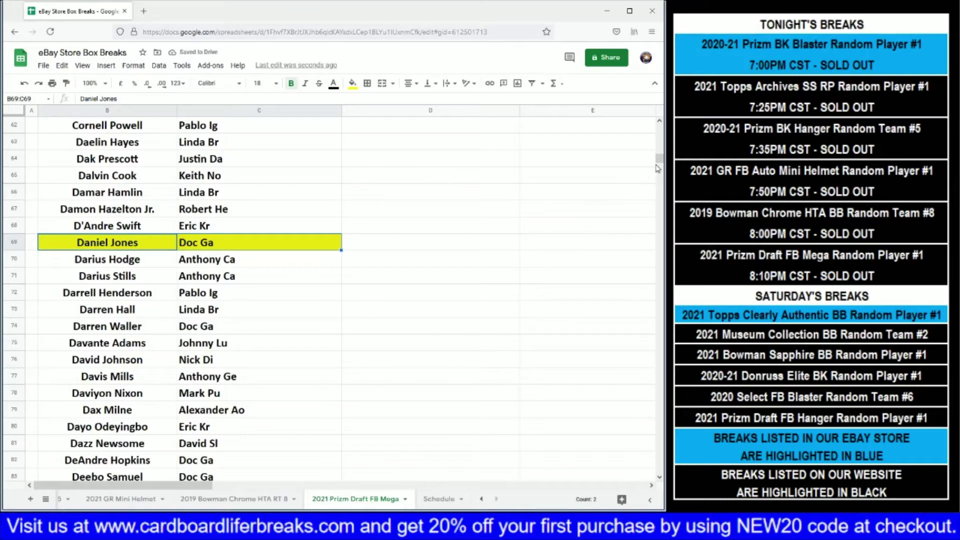
- Highlight the Julian Edelman entry, cells B171:C171, with a yellow fill
{"action": "left_click_drag", "start_coordinate": [659, 159], "coordinate": [646, 208]}
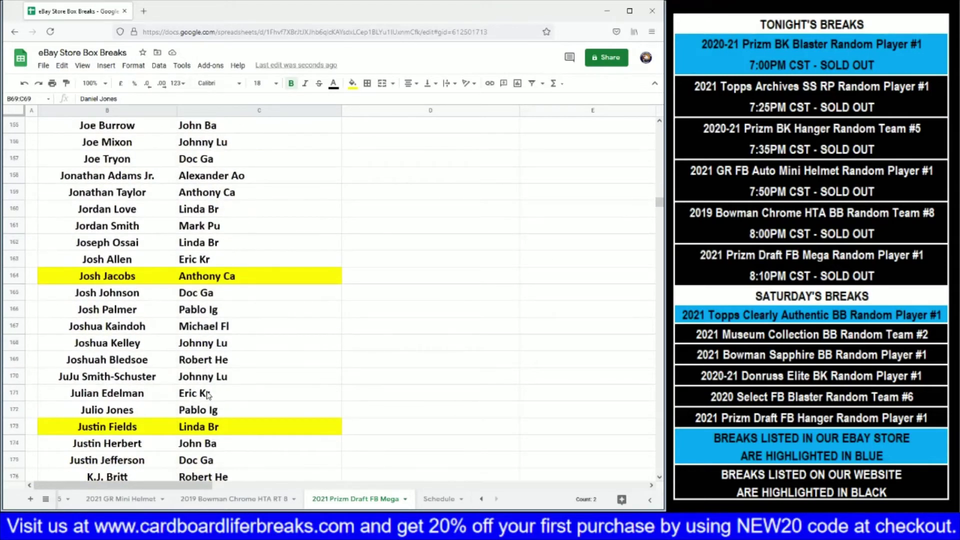
{"action": "left_click_drag", "start_coordinate": [143, 394], "coordinate": [210, 394]}
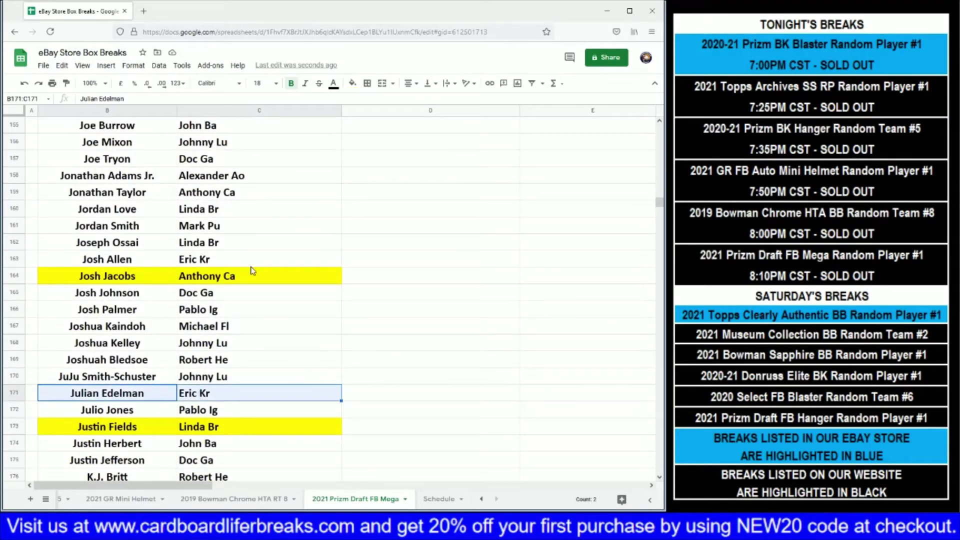
{"action": "left_click", "coordinate": [352, 83]}
{"action": "left_click", "coordinate": [389, 129]}
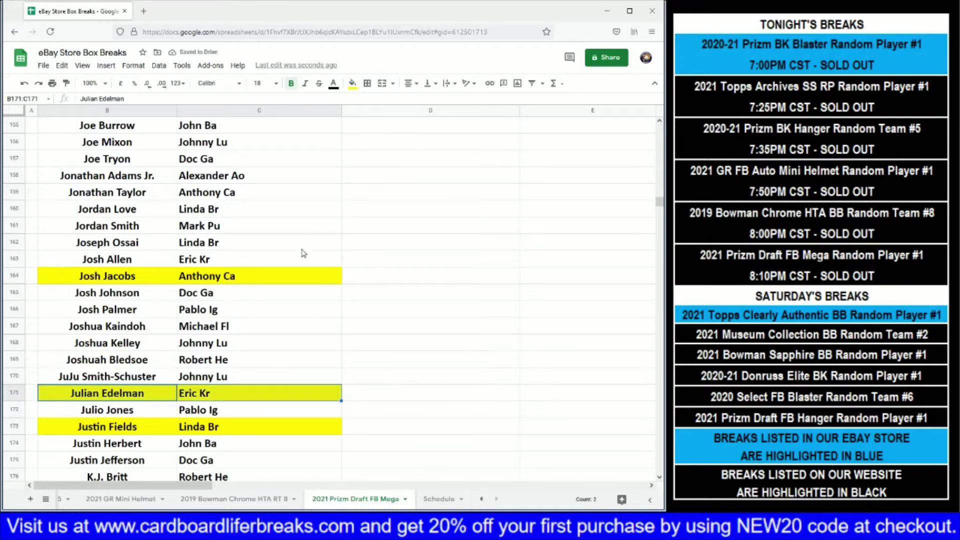
- Highlight the Kylin Hill entry, cells B192:C192, with a yellow fill
{"action": "scroll", "coordinate": [302, 258], "scroll_direction": "down", "scroll_amount": 7}
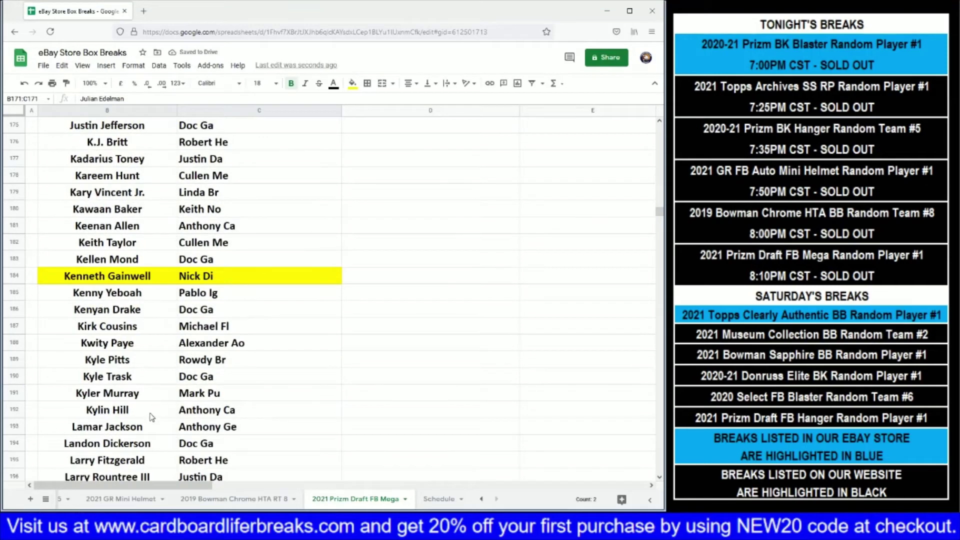
{"action": "left_click_drag", "start_coordinate": [152, 413], "coordinate": [260, 411]}
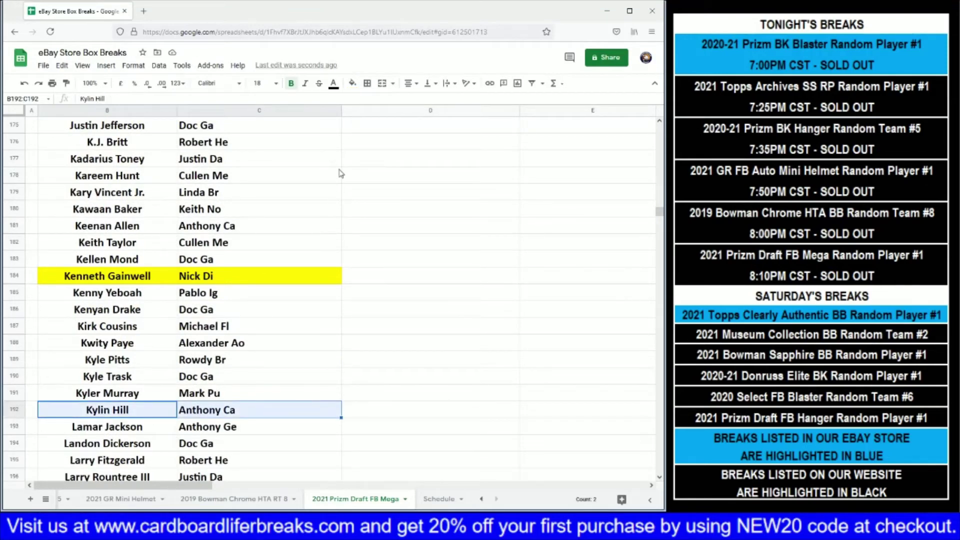
{"action": "left_click", "coordinate": [352, 84]}
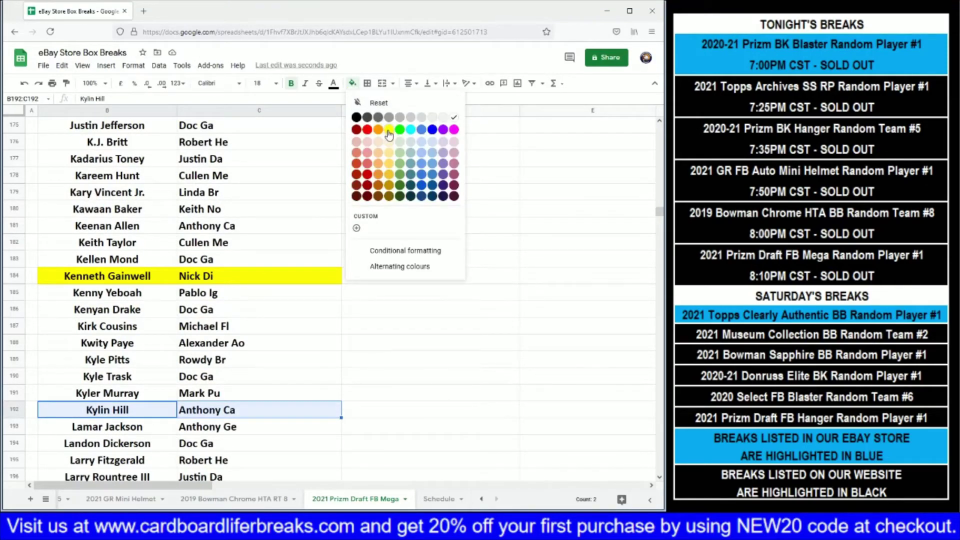
{"action": "left_click", "coordinate": [386, 125]}
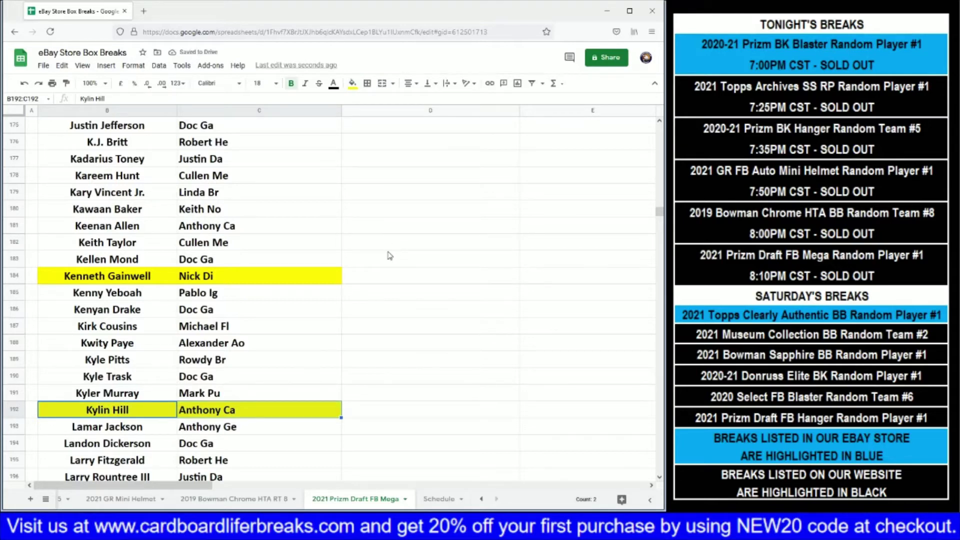
- Highlight the Russell Wilson entry, cells B258:C258, with a yellow fill
{"action": "left_click_drag", "start_coordinate": [659, 216], "coordinate": [642, 247]}
{"action": "left_click_drag", "start_coordinate": [139, 310], "coordinate": [249, 310]}
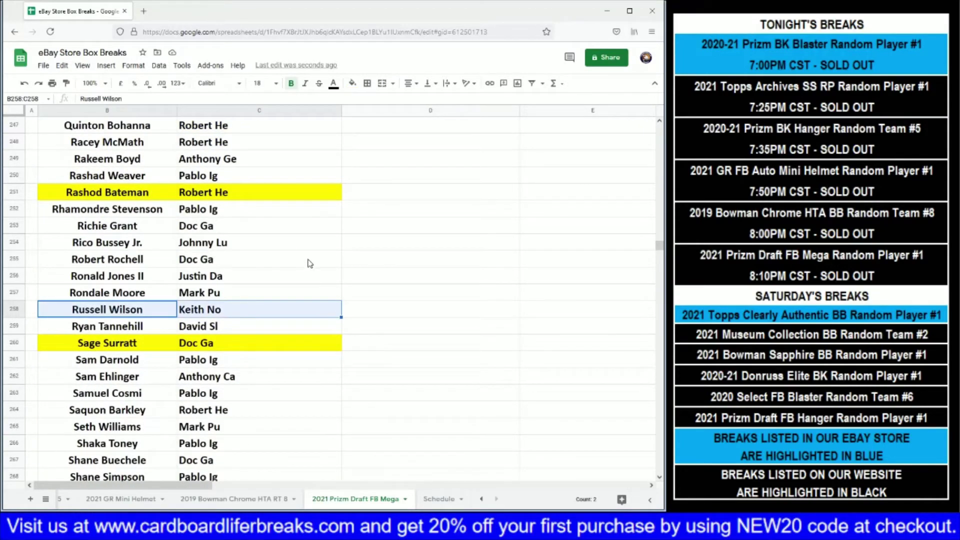
{"action": "left_click", "coordinate": [353, 83]}
{"action": "left_click", "coordinate": [389, 130]}
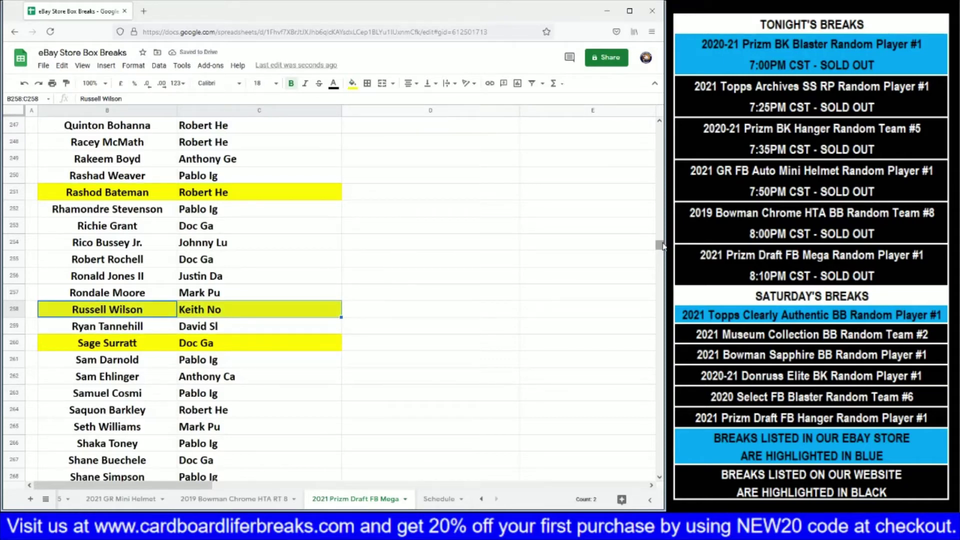
- Find the Jaylen Waddle entry among the J names and highlight cells B148:C148 with a yellow fill
{"action": "left_click_drag", "start_coordinate": [660, 245], "coordinate": [659, 194]}
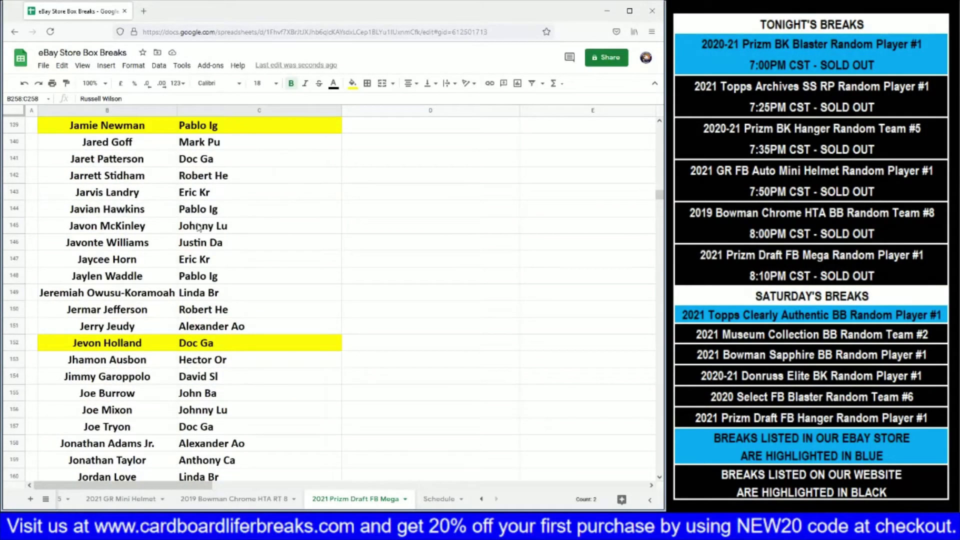
{"action": "scroll", "coordinate": [210, 220], "scroll_direction": "up", "scroll_amount": 4}
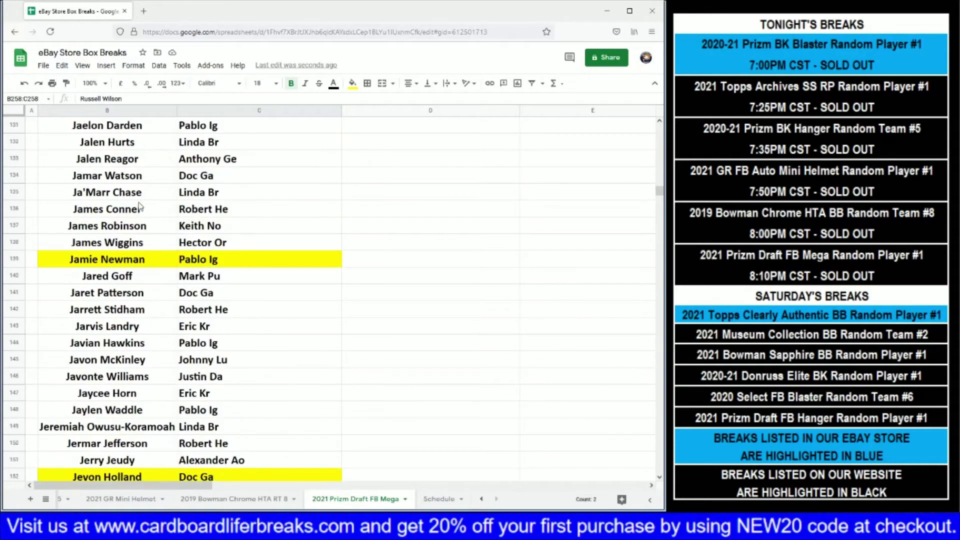
{"action": "scroll", "coordinate": [138, 200], "scroll_direction": "up", "scroll_amount": 2}
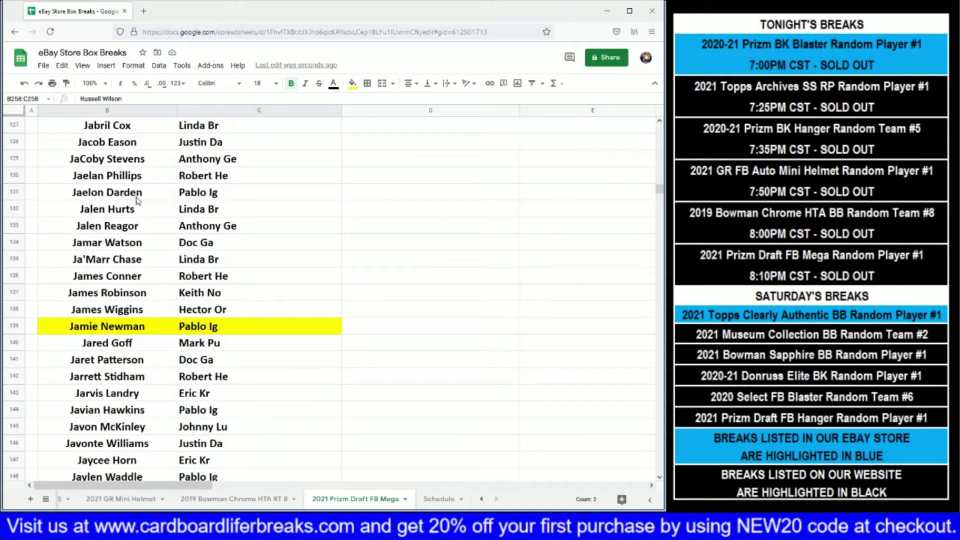
{"action": "scroll", "coordinate": [138, 200], "scroll_direction": "down", "scroll_amount": 3}
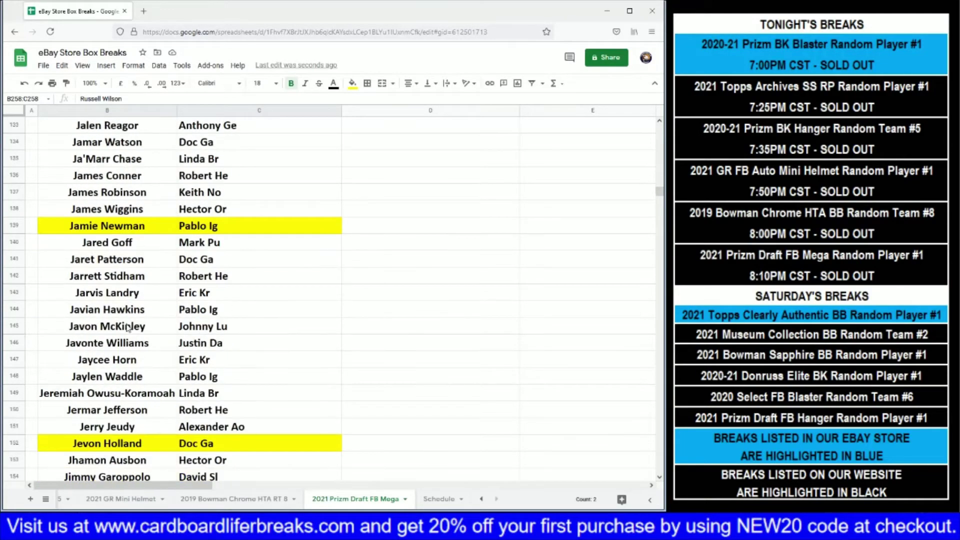
{"action": "left_click_drag", "start_coordinate": [131, 382], "coordinate": [215, 380]}
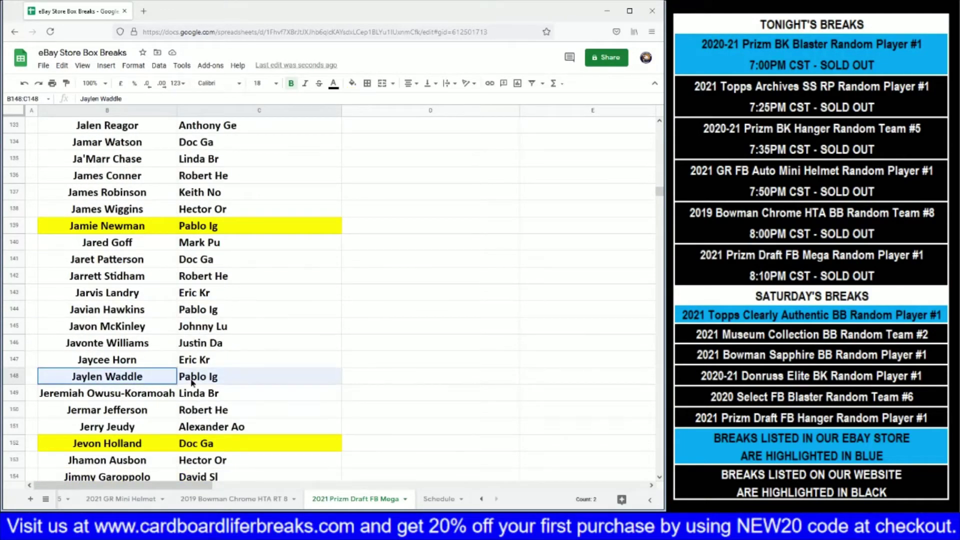
{"action": "left_click", "coordinate": [352, 83]}
{"action": "left_click", "coordinate": [389, 129]}
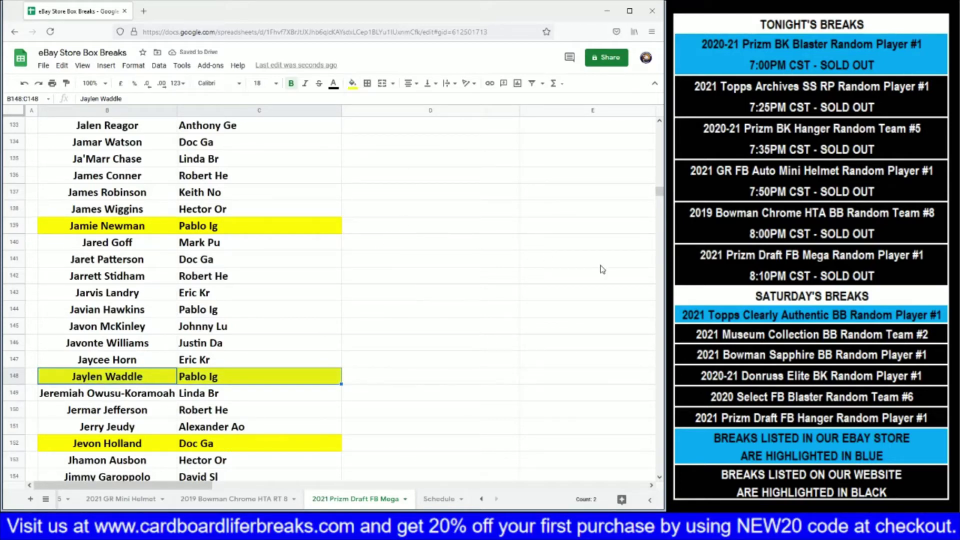
- Highlight the George Kittle entry, cells B114:C114, with a yellow fill
{"action": "left_click_drag", "start_coordinate": [659, 193], "coordinate": [659, 178]}
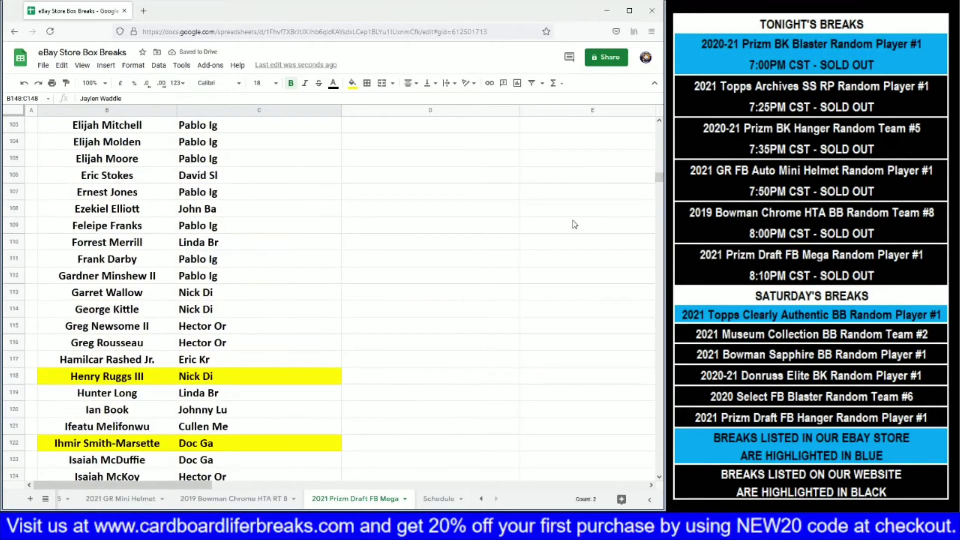
{"action": "left_click_drag", "start_coordinate": [135, 312], "coordinate": [200, 311]}
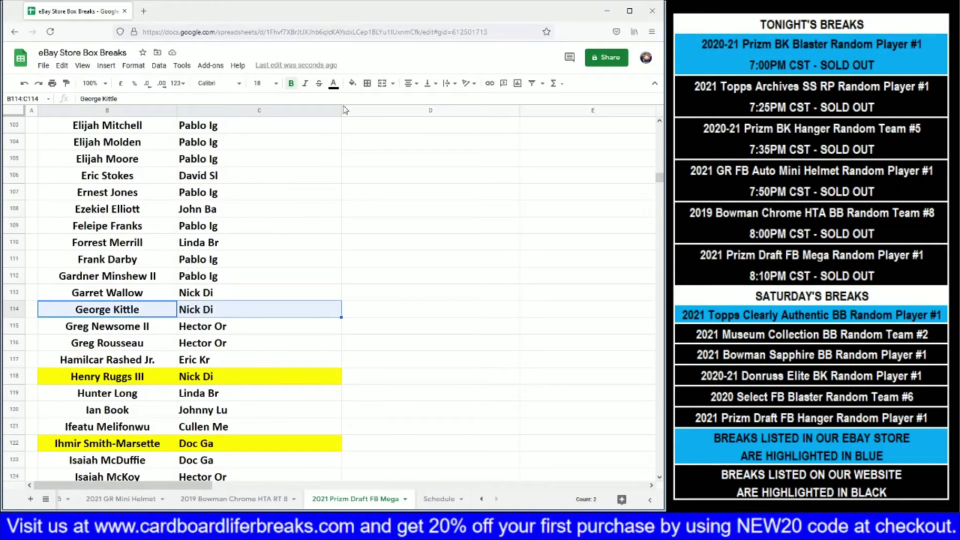
{"action": "left_click", "coordinate": [352, 83]}
{"action": "left_click", "coordinate": [388, 129]}
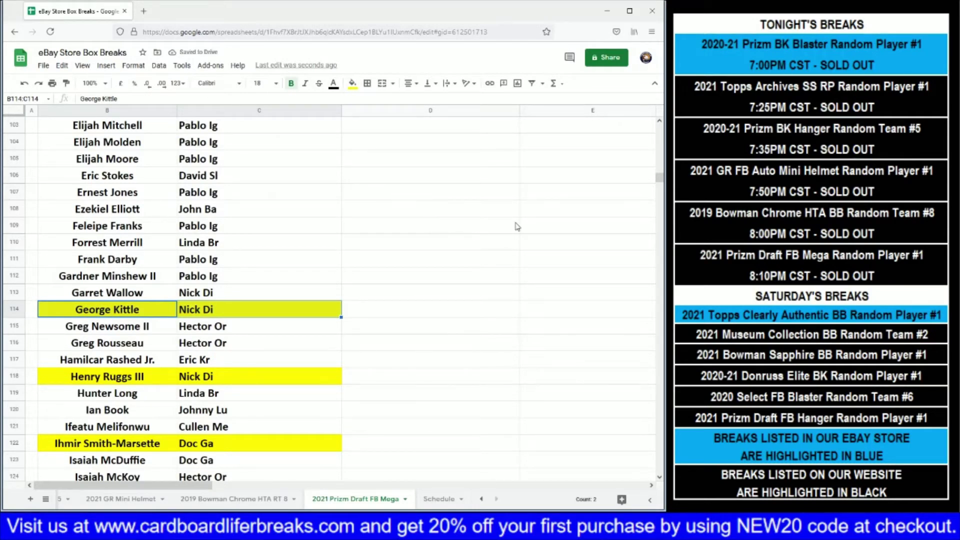
- Highlight the DeVonta Smith entry, cells B90:C90, with a yellow fill
{"action": "left_click_drag", "start_coordinate": [660, 180], "coordinate": [660, 169]}
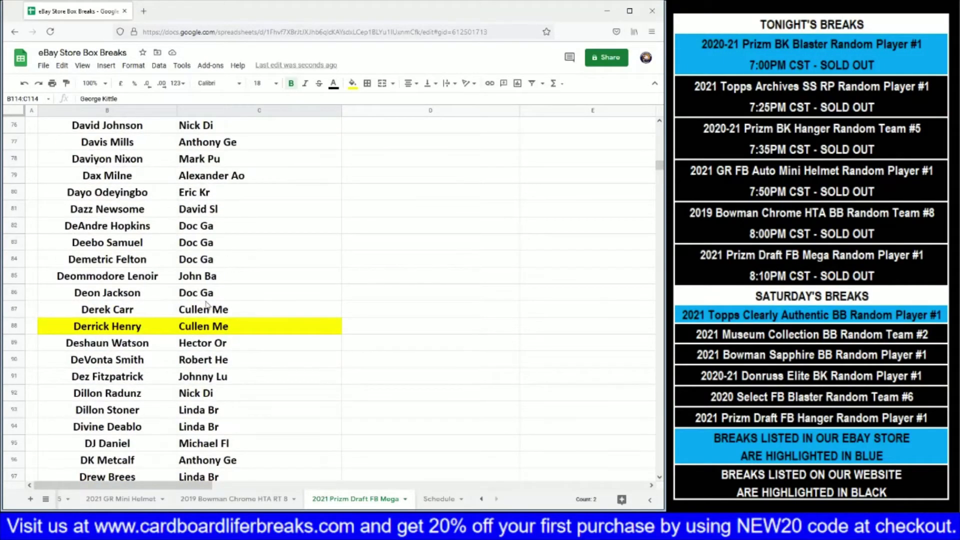
{"action": "left_click_drag", "start_coordinate": [150, 359], "coordinate": [225, 359]}
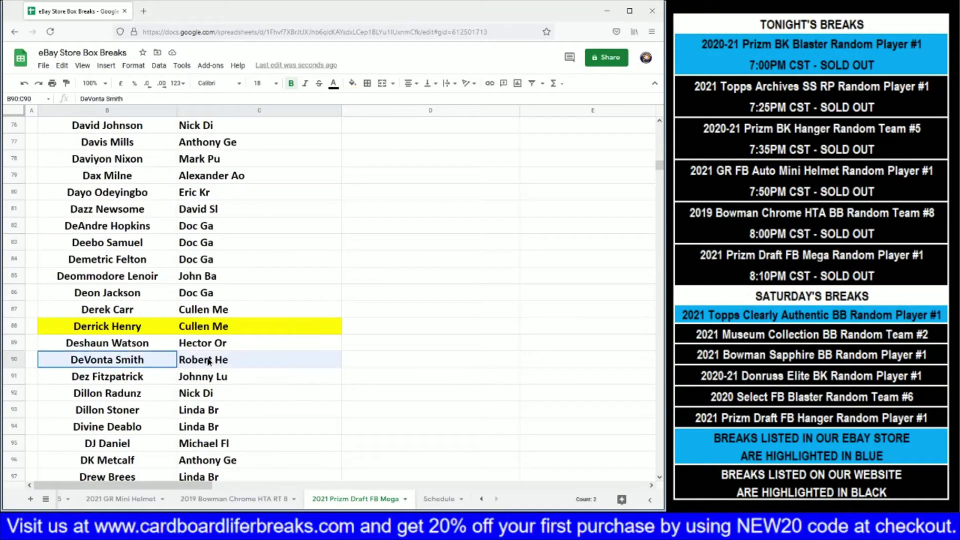
{"action": "left_click", "coordinate": [352, 83]}
{"action": "left_click", "coordinate": [382, 131]}
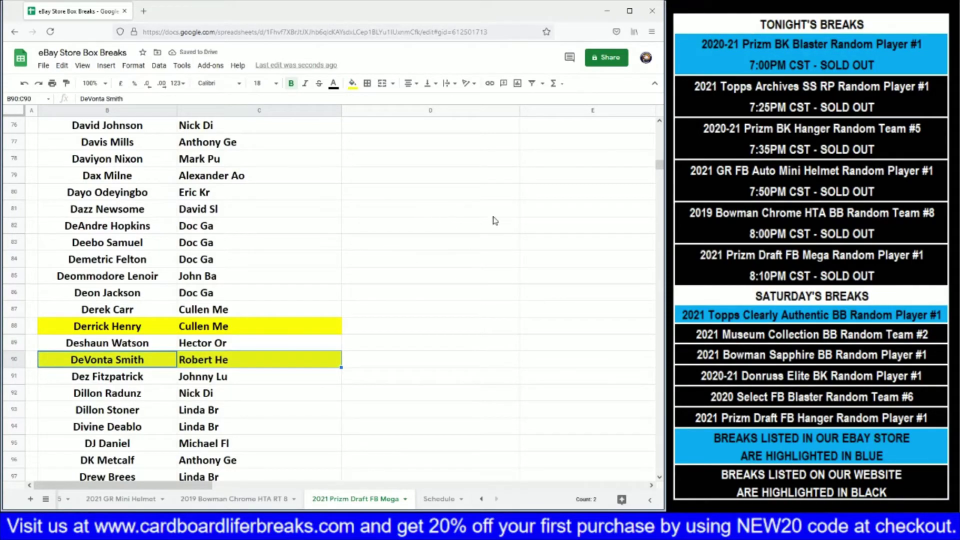
- Highlight the Patrick Surtain II entry, cells B237:C237, with a yellow fill
{"action": "left_click_drag", "start_coordinate": [659, 169], "coordinate": [647, 235]}
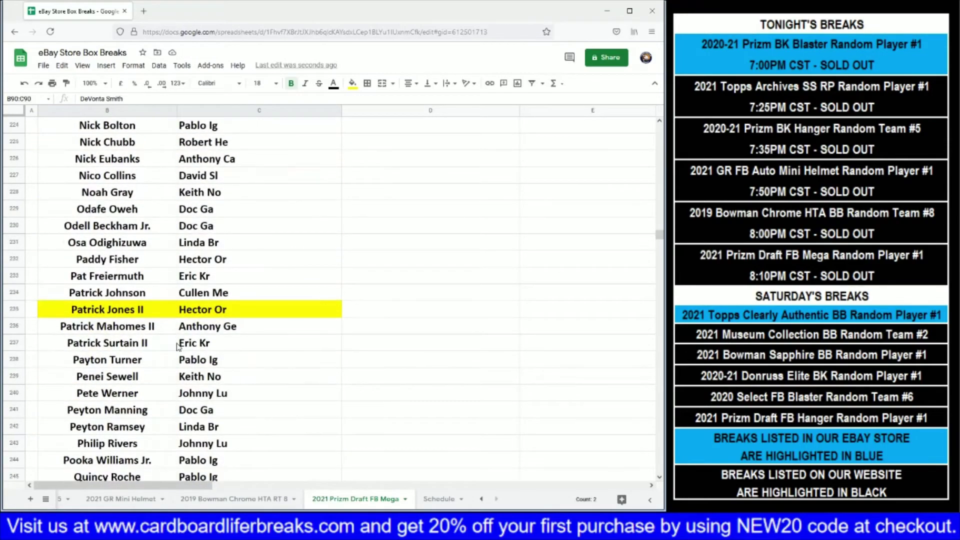
{"action": "left_click_drag", "start_coordinate": [154, 342], "coordinate": [310, 343]}
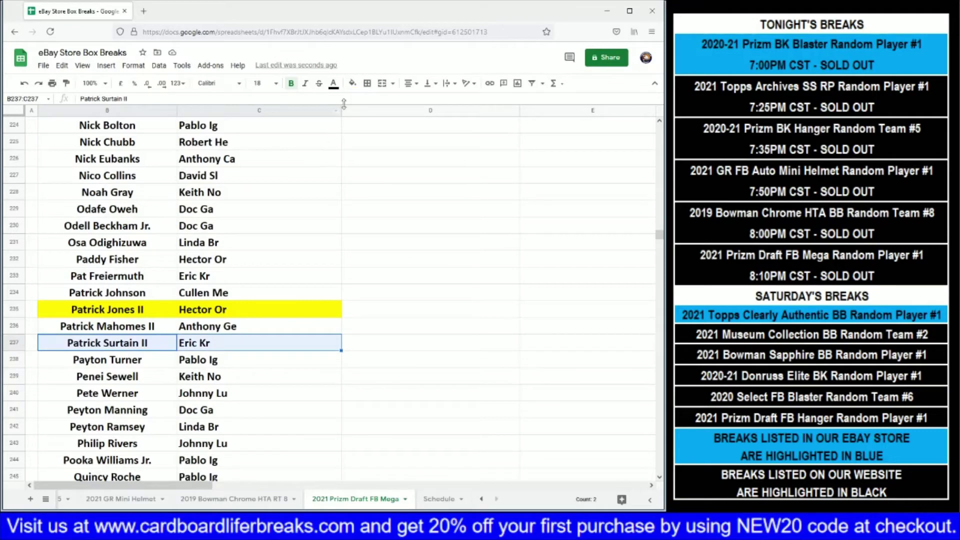
{"action": "left_click", "coordinate": [352, 83]}
{"action": "left_click", "coordinate": [386, 135]}
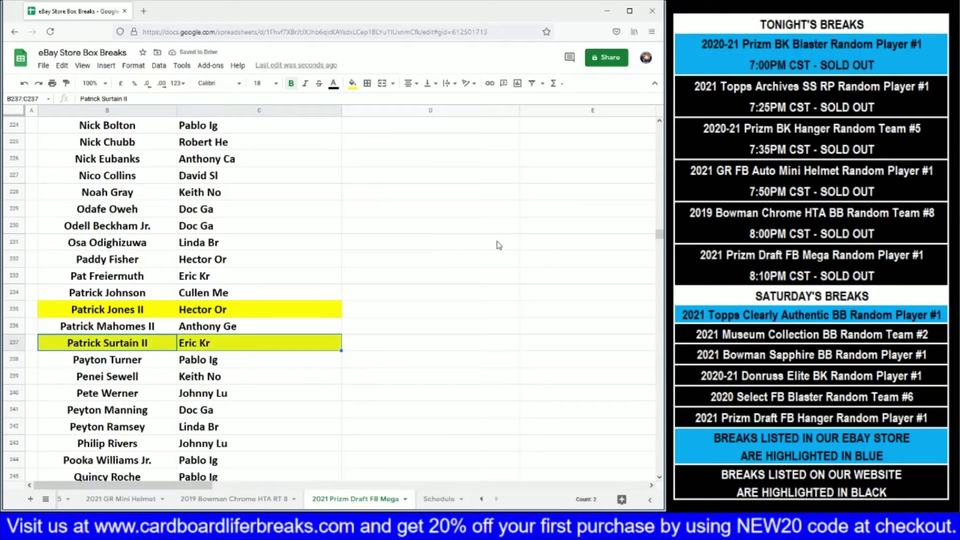
- Find the Miles Sanders entry among the M names and highlight cells B218:C218 with a yellow fill
{"action": "scroll", "coordinate": [340, 363], "scroll_direction": "up", "scroll_amount": 9}
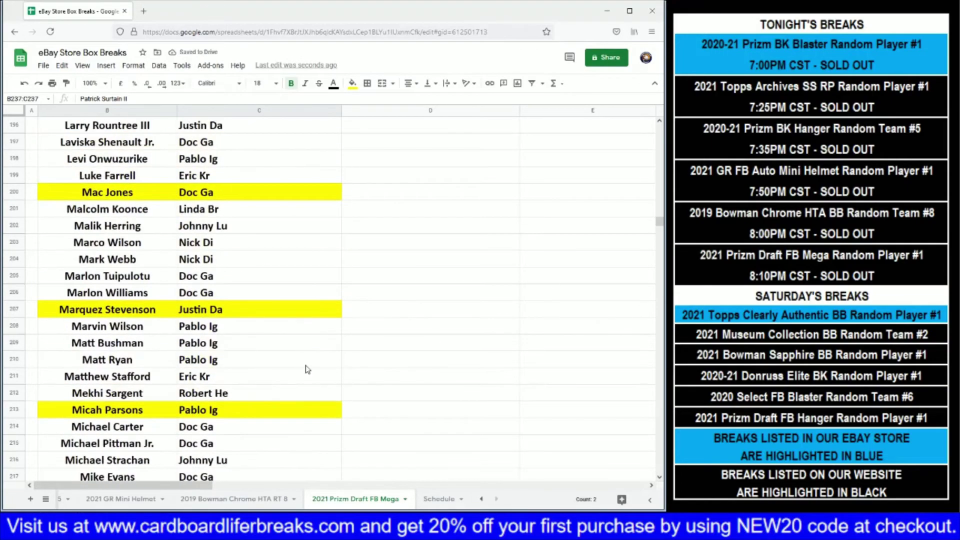
{"action": "scroll", "coordinate": [270, 375], "scroll_direction": "down", "scroll_amount": 3}
{"action": "left_click_drag", "start_coordinate": [155, 365], "coordinate": [280, 361]}
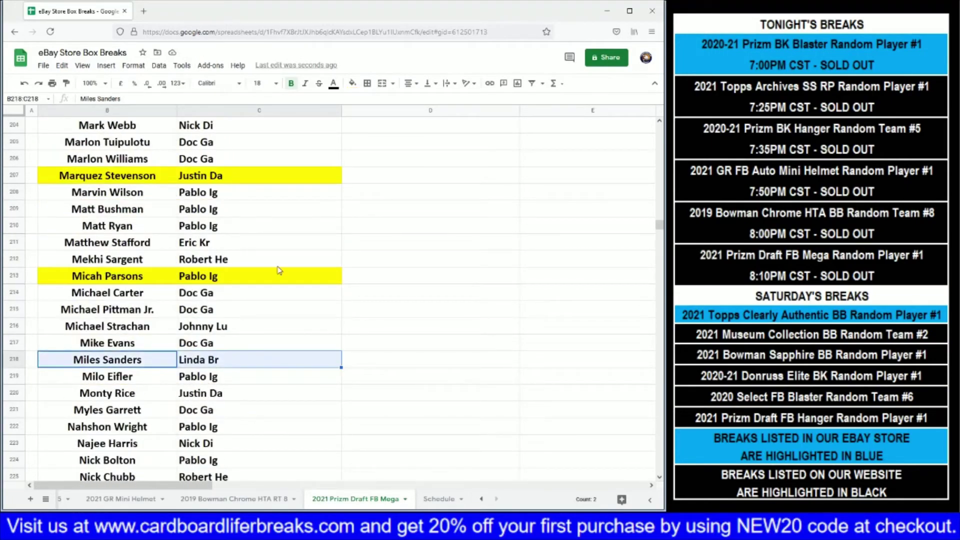
{"action": "left_click", "coordinate": [353, 83]}
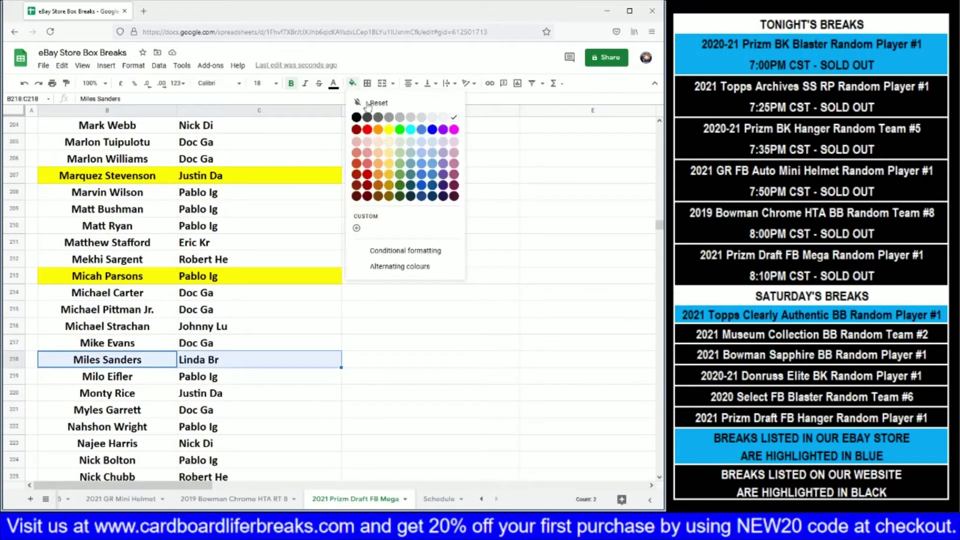
{"action": "left_click", "coordinate": [389, 130]}
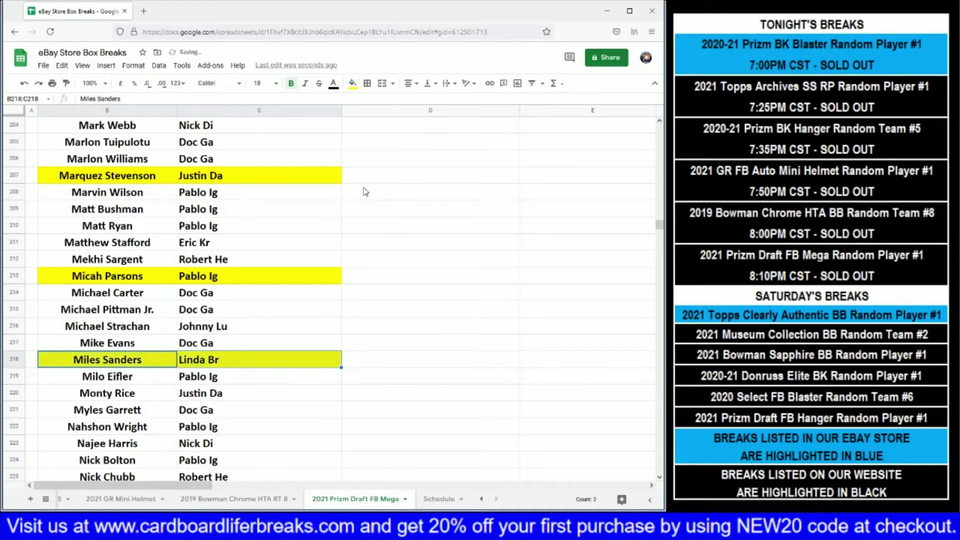
{"action": "left_click_drag", "start_coordinate": [658, 230], "coordinate": [648, 258]}
{"action": "scroll", "coordinate": [371, 314], "scroll_direction": "up", "scroll_amount": 3}
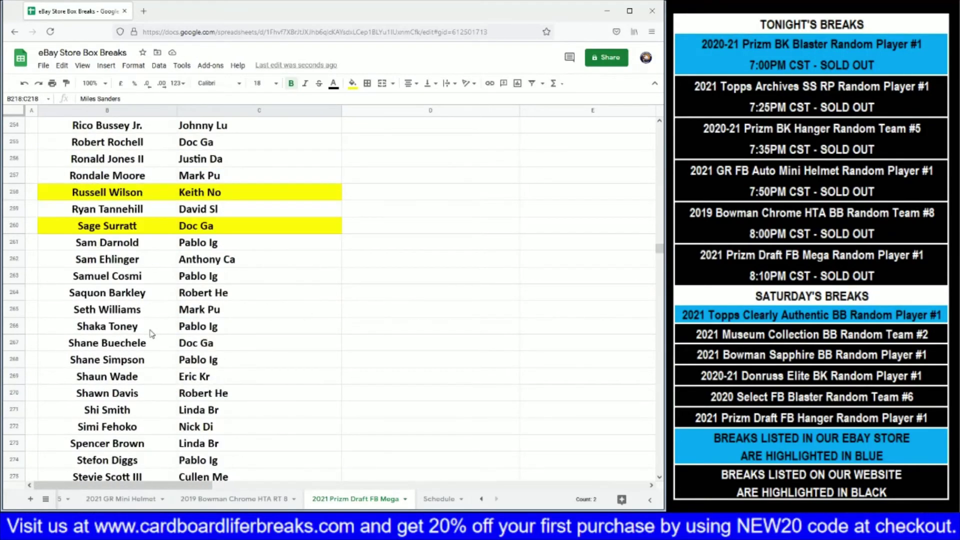
{"action": "left_click_drag", "start_coordinate": [146, 311], "coordinate": [310, 311]}
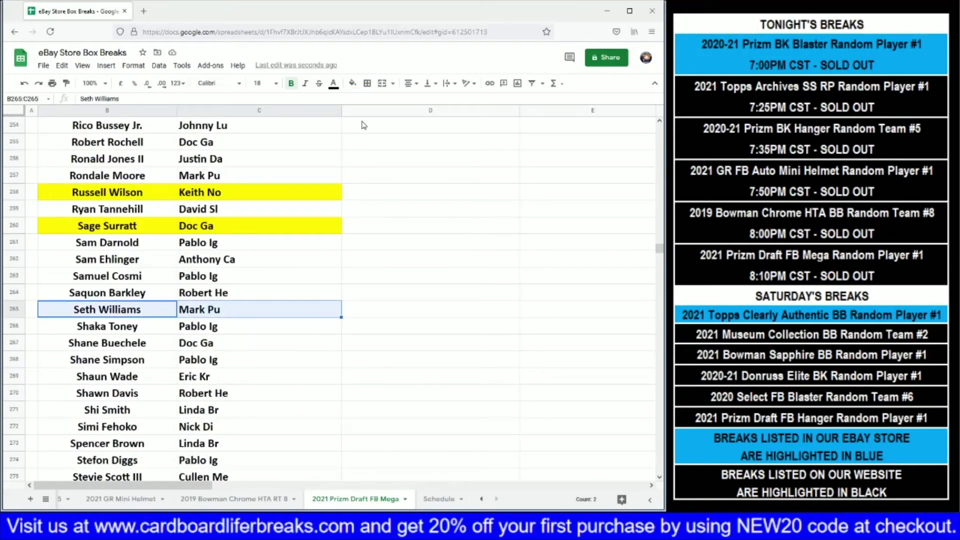
{"action": "left_click", "coordinate": [353, 83]}
{"action": "left_click", "coordinate": [390, 133]}
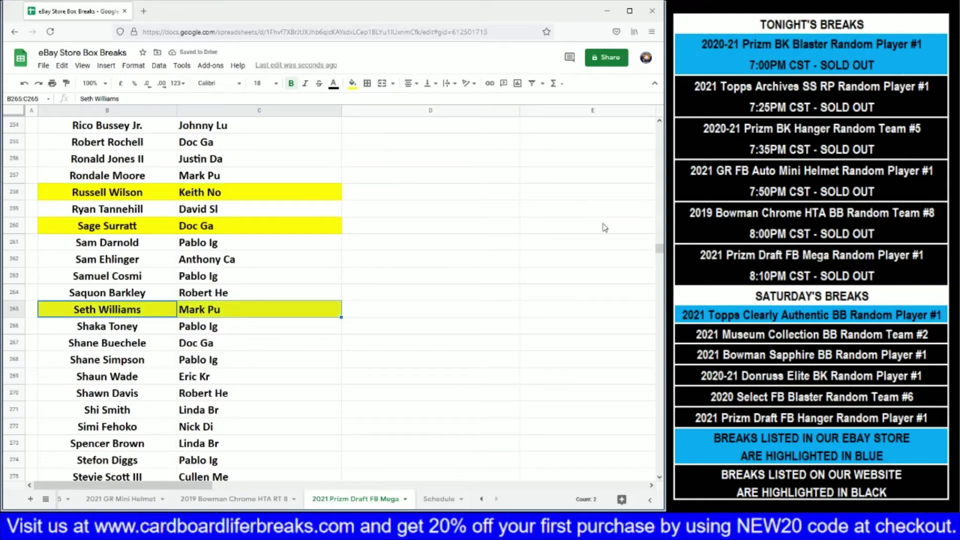
- Highlight the Deebo Samuel entry, cells B83:C83, with a yellow fill
{"action": "left_click_drag", "start_coordinate": [657, 254], "coordinate": [651, 169]}
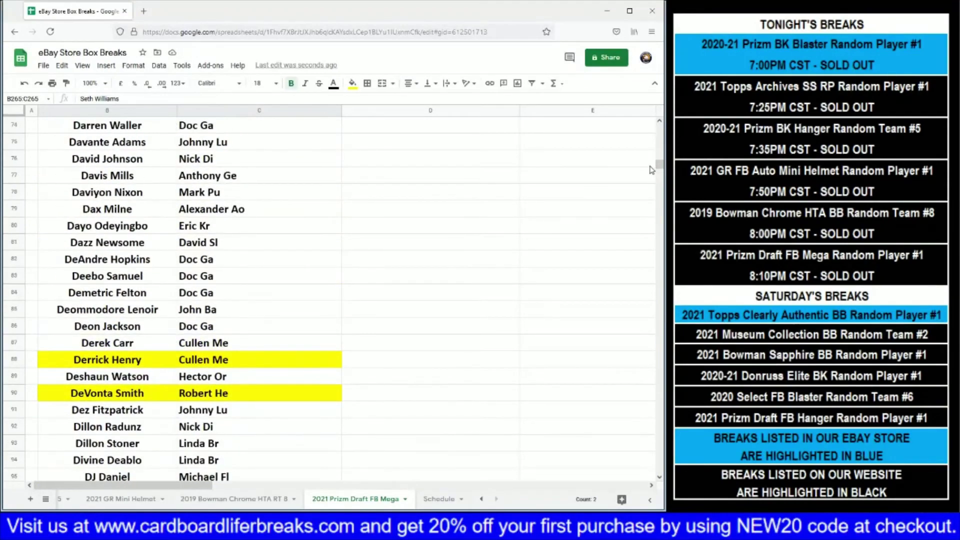
{"action": "left_click", "coordinate": [138, 279]}
{"action": "left_click_drag", "start_coordinate": [177, 275], "coordinate": [210, 276]}
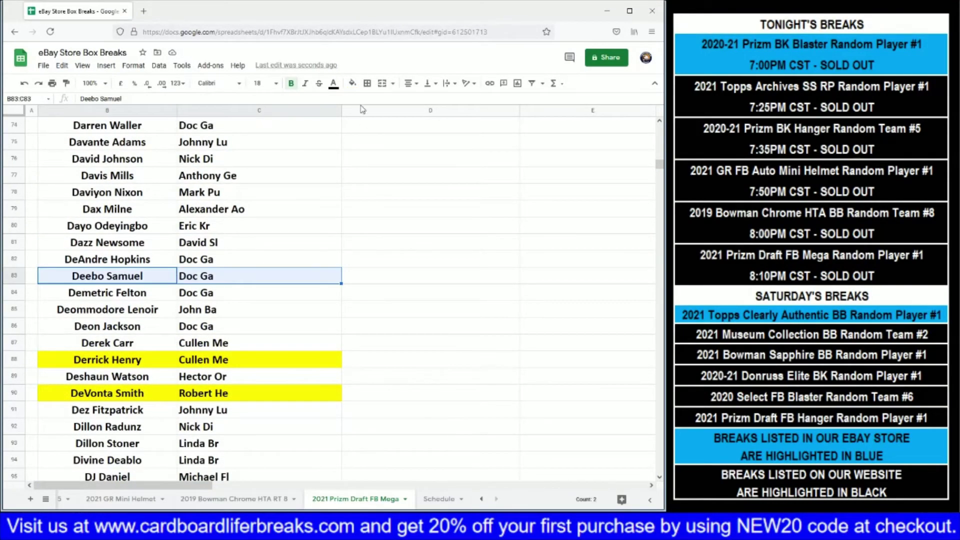
{"action": "left_click", "coordinate": [352, 83]}
{"action": "left_click", "coordinate": [389, 129]}
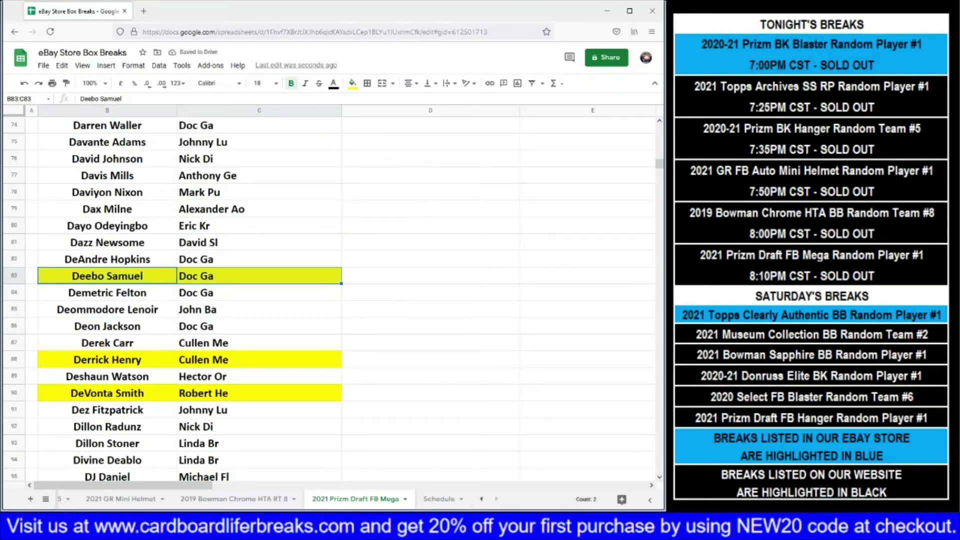
- Highlight the Caleb Farley entry, cells B38:C38, with a yellow fill
{"action": "left_click_drag", "start_coordinate": [660, 165], "coordinate": [656, 145]}
{"action": "left_click_drag", "start_coordinate": [139, 244], "coordinate": [259, 243]}
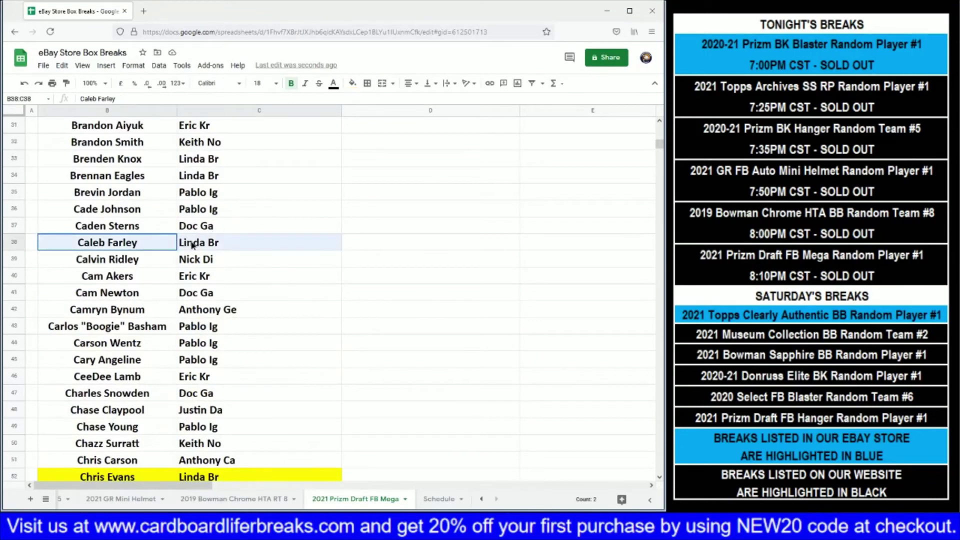
{"action": "left_click", "coordinate": [352, 83]}
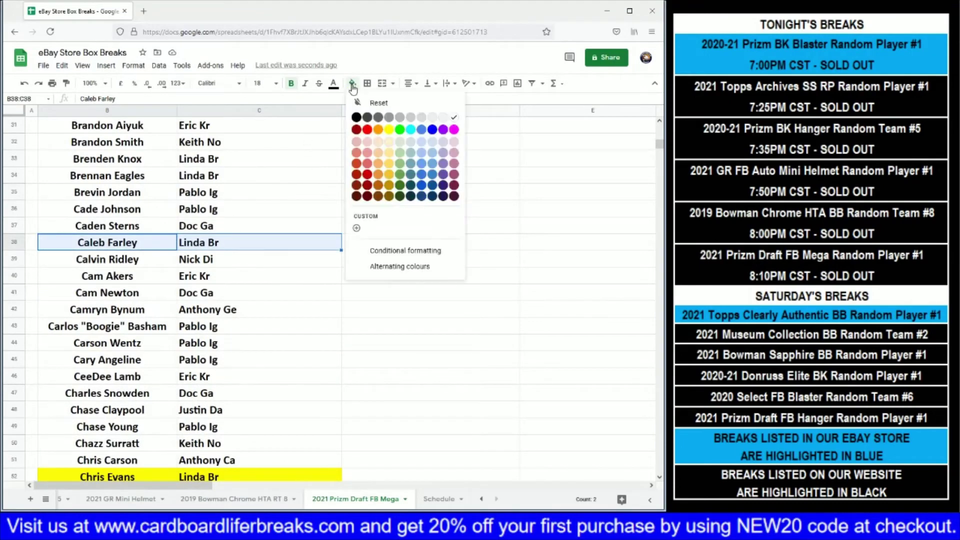
{"action": "left_click", "coordinate": [383, 132]}
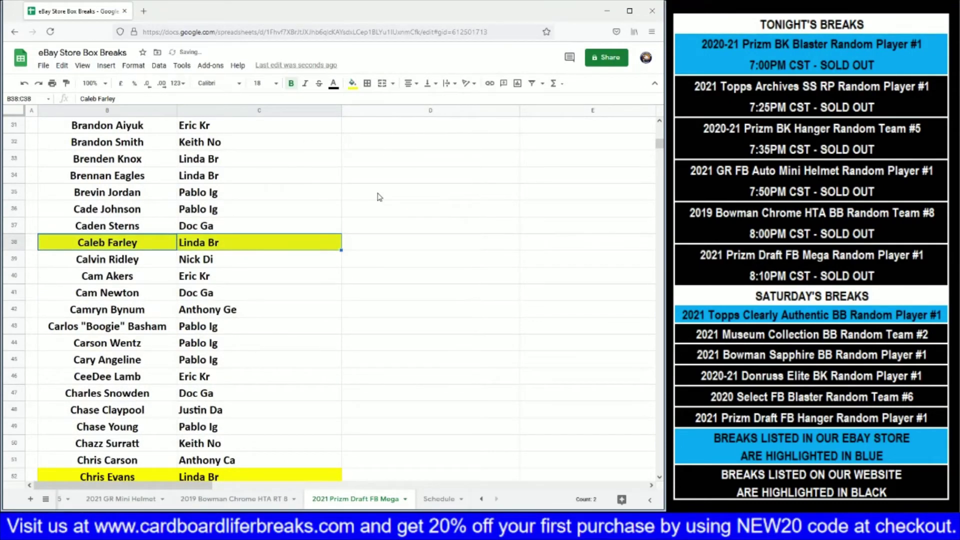
- Find the Jared Goff entry among the J names and highlight cells B140:C140 with a yellow fill
{"action": "left_click_drag", "start_coordinate": [659, 145], "coordinate": [637, 189]}
{"action": "scroll", "coordinate": [314, 303], "scroll_direction": "up", "scroll_amount": 3}
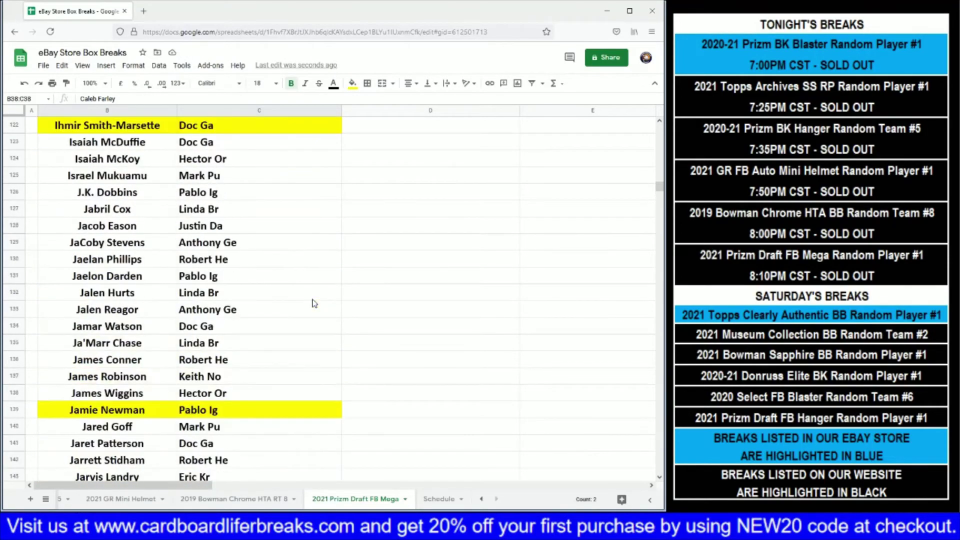
{"action": "scroll", "coordinate": [314, 304], "scroll_direction": "down", "scroll_amount": 3}
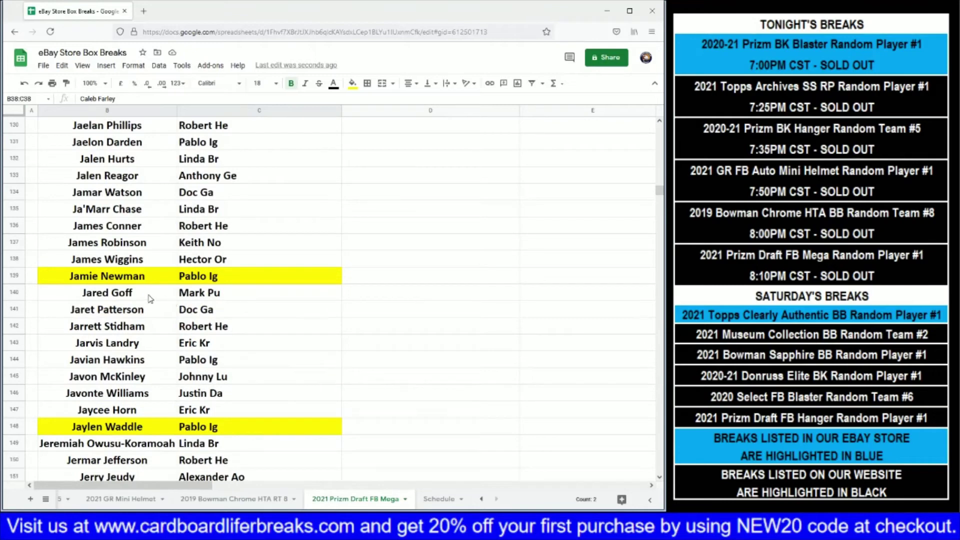
{"action": "left_click_drag", "start_coordinate": [150, 295], "coordinate": [230, 294]}
{"action": "left_click", "coordinate": [352, 84]}
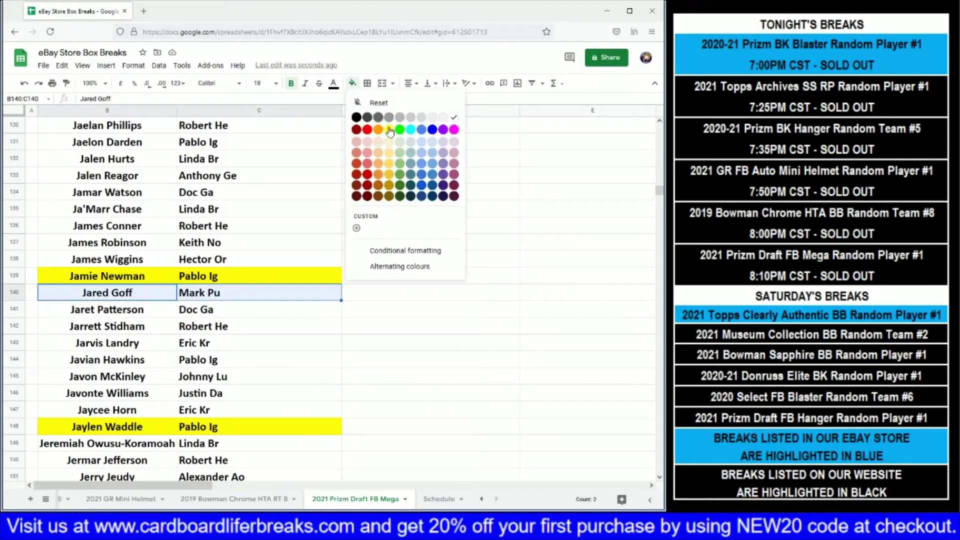
{"action": "left_click", "coordinate": [389, 131]}
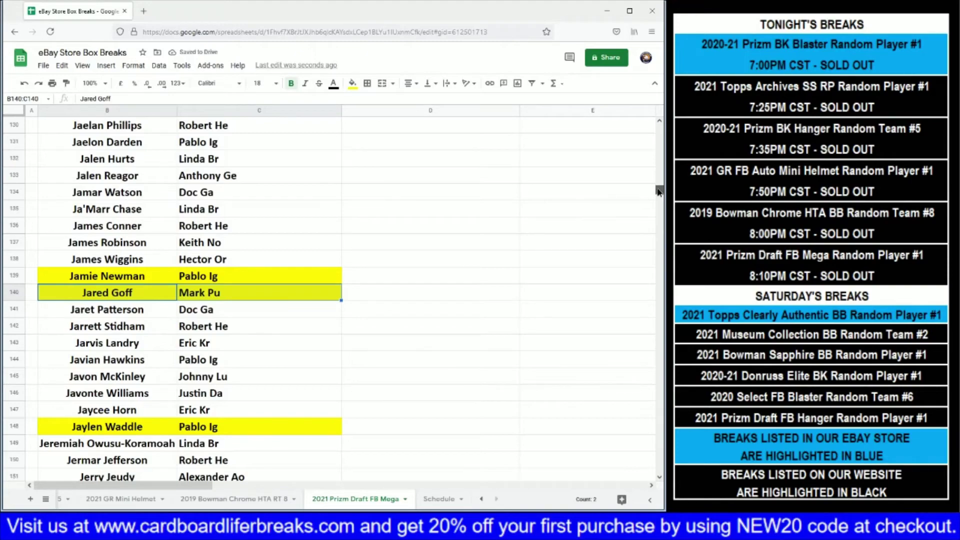
- Find the Greg Rousseau entry among the G names and highlight cells B116:C116 with a yellow fill
{"action": "left_click_drag", "start_coordinate": [659, 191], "coordinate": [658, 181]}
{"action": "scroll", "coordinate": [350, 320], "scroll_direction": "down", "scroll_amount": 2}
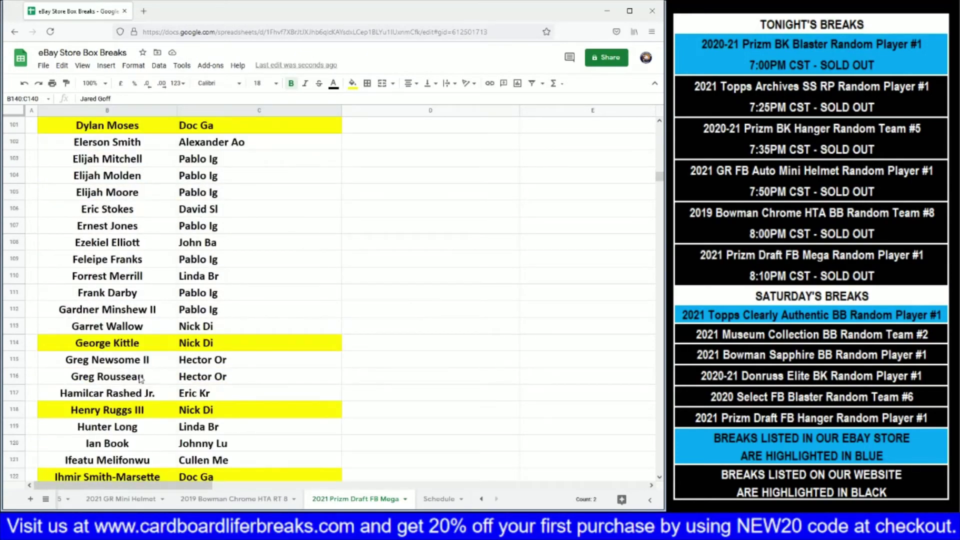
{"action": "left_click_drag", "start_coordinate": [142, 376], "coordinate": [208, 383]}
{"action": "left_click", "coordinate": [352, 83]}
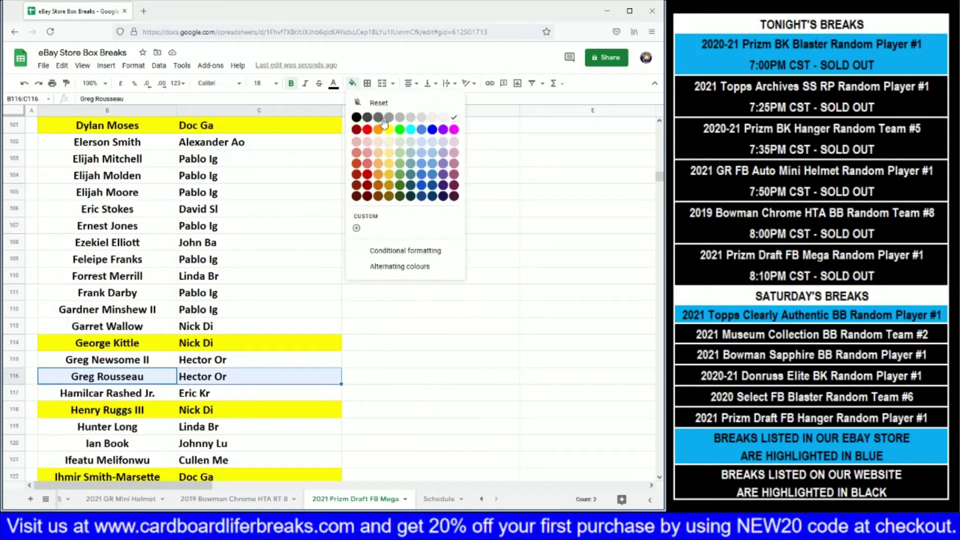
{"action": "left_click", "coordinate": [389, 130]}
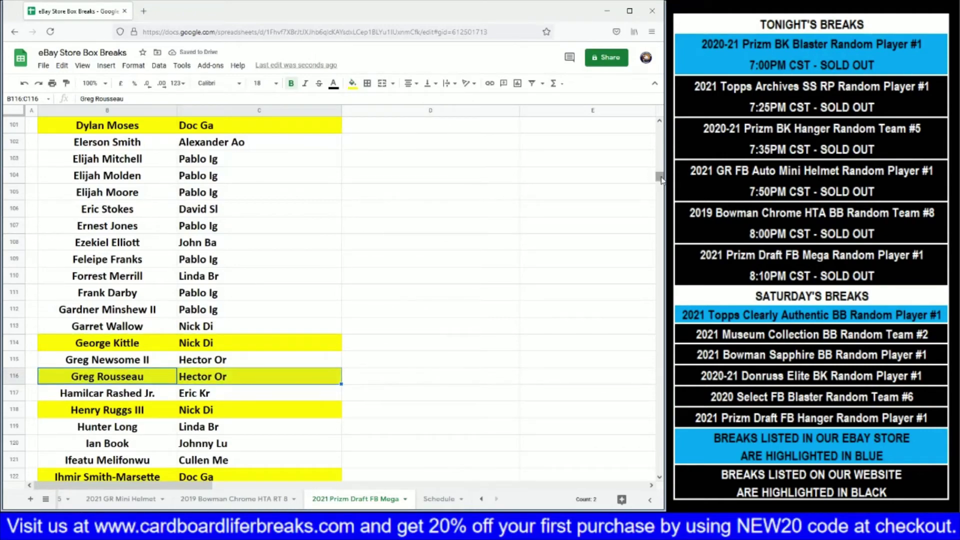
- Highlight the Chase Claypool entry, cells B48:C48, with a yellow fill
{"action": "left_click_drag", "start_coordinate": [660, 179], "coordinate": [660, 153]}
{"action": "left_click_drag", "start_coordinate": [120, 193], "coordinate": [260, 194]}
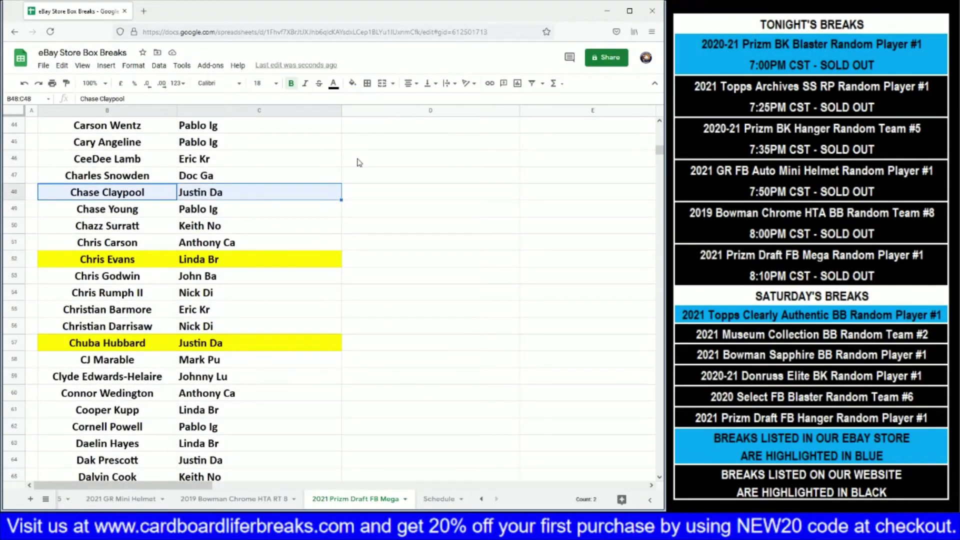
{"action": "left_click", "coordinate": [352, 83]}
{"action": "left_click", "coordinate": [390, 130]}
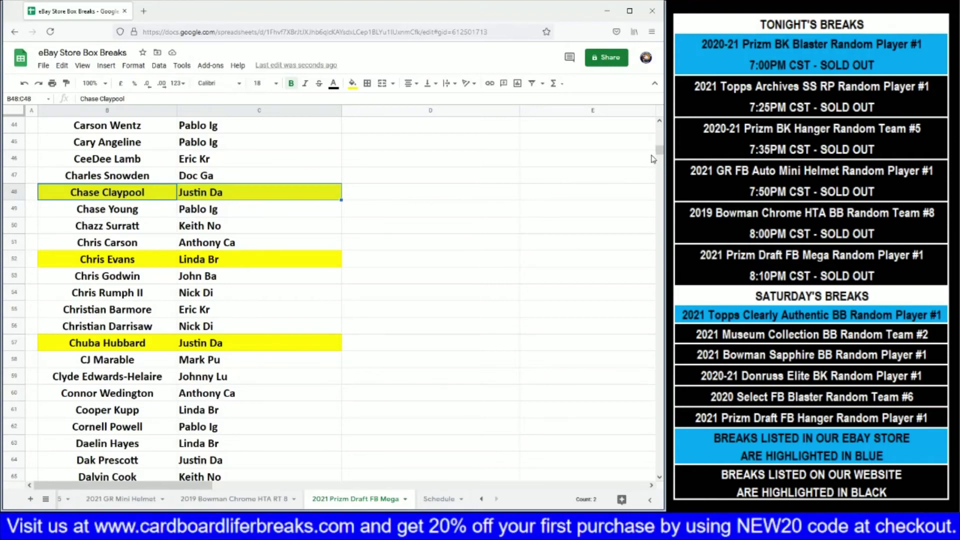
- Highlight the Deon Jackson entry, cells B86:C86, with a yellow fill
{"action": "left_click_drag", "start_coordinate": [658, 150], "coordinate": [656, 167]}
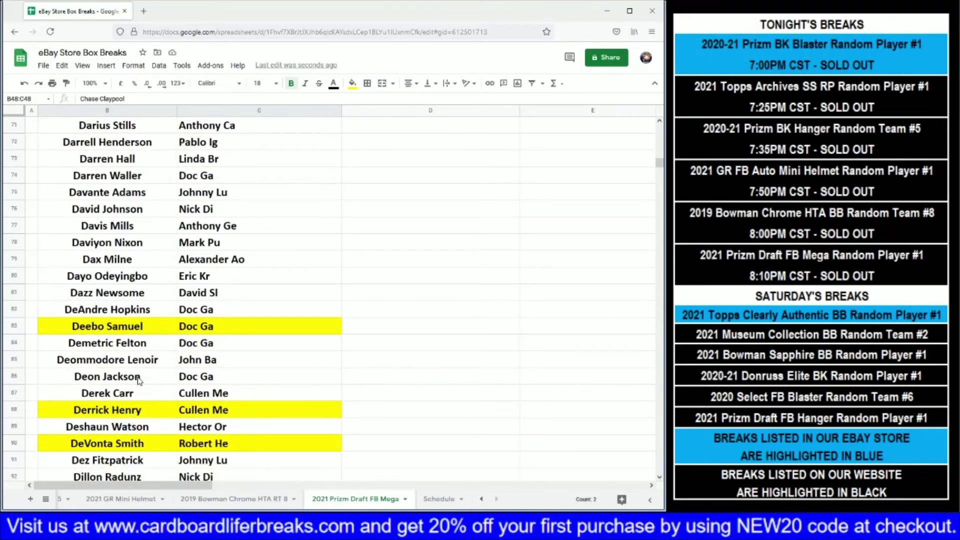
{"action": "left_click_drag", "start_coordinate": [140, 382], "coordinate": [210, 381]}
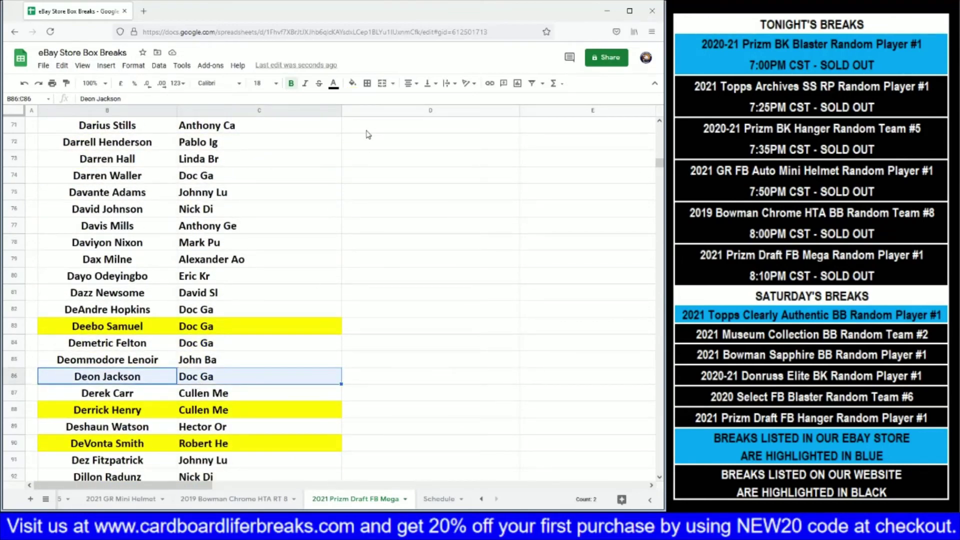
{"action": "left_click", "coordinate": [352, 85]}
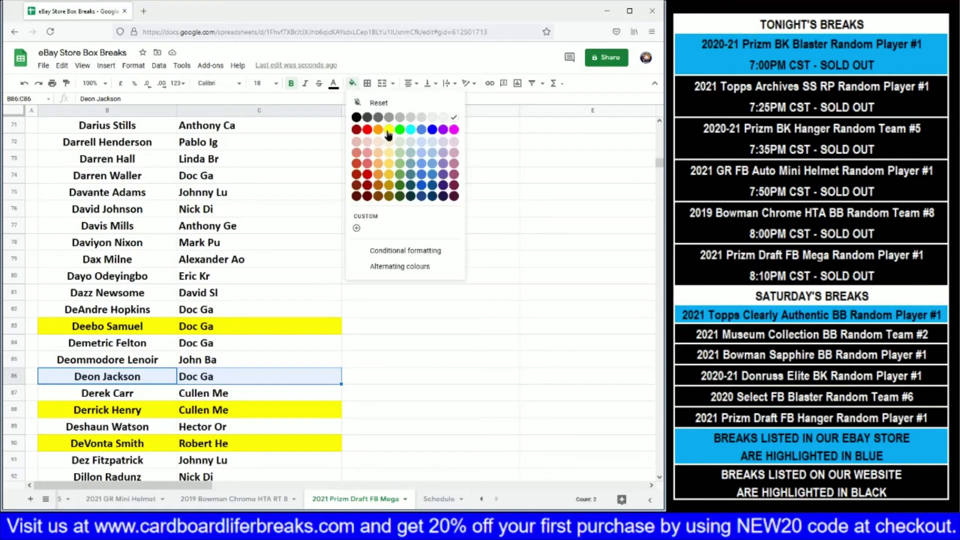
{"action": "left_click", "coordinate": [390, 134]}
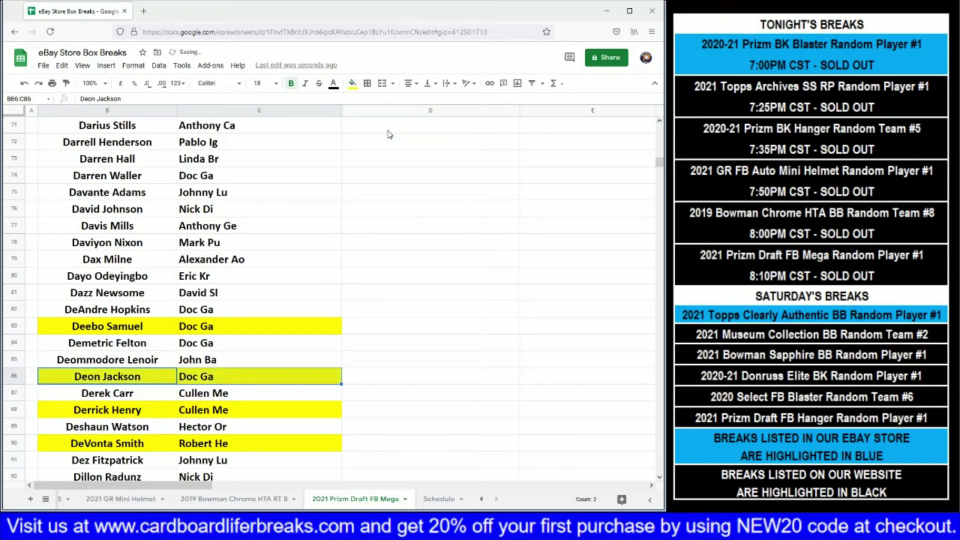